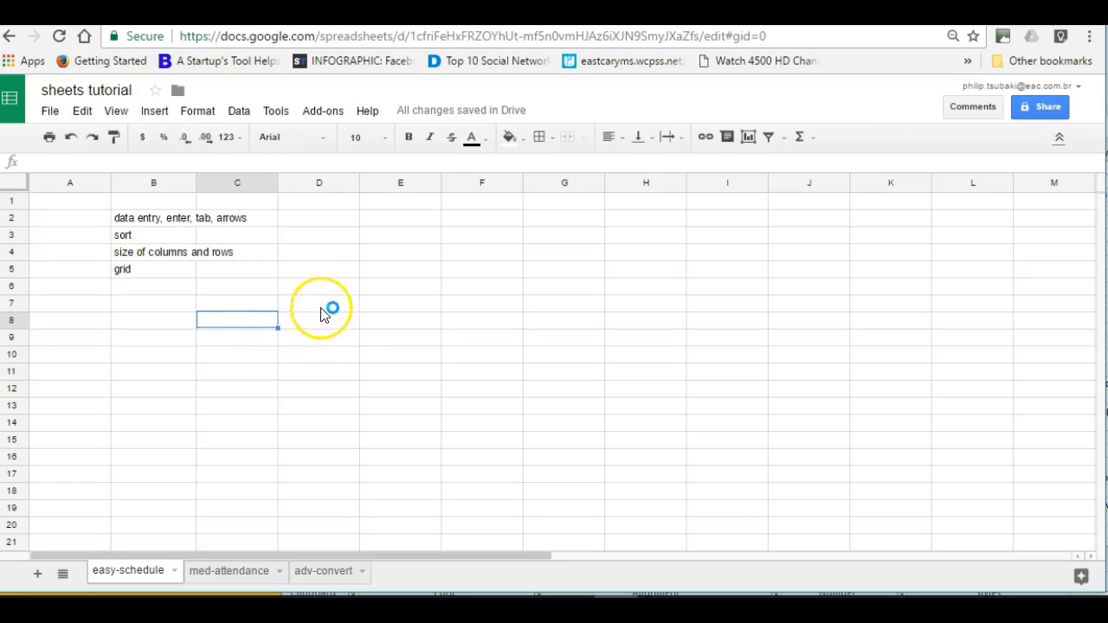
Enter the period labels P1, P2 and P3 in cells C8 to C10
left_click(329, 309)
left_click(270, 322)
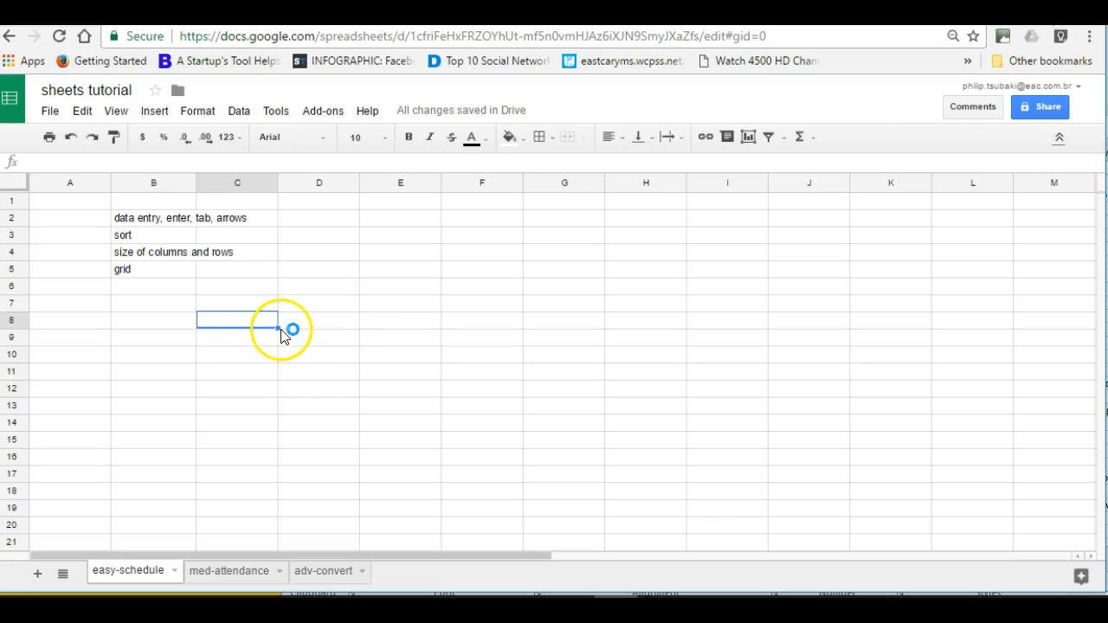
type("P1")
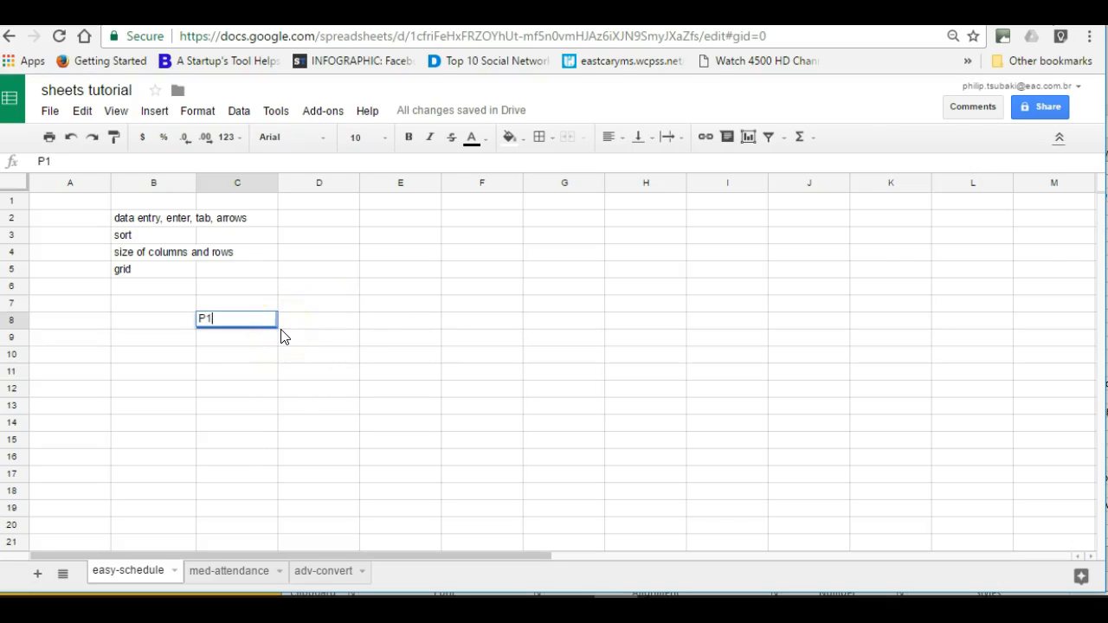
key("Return")
type("P2")
key("Return")
type("P3")
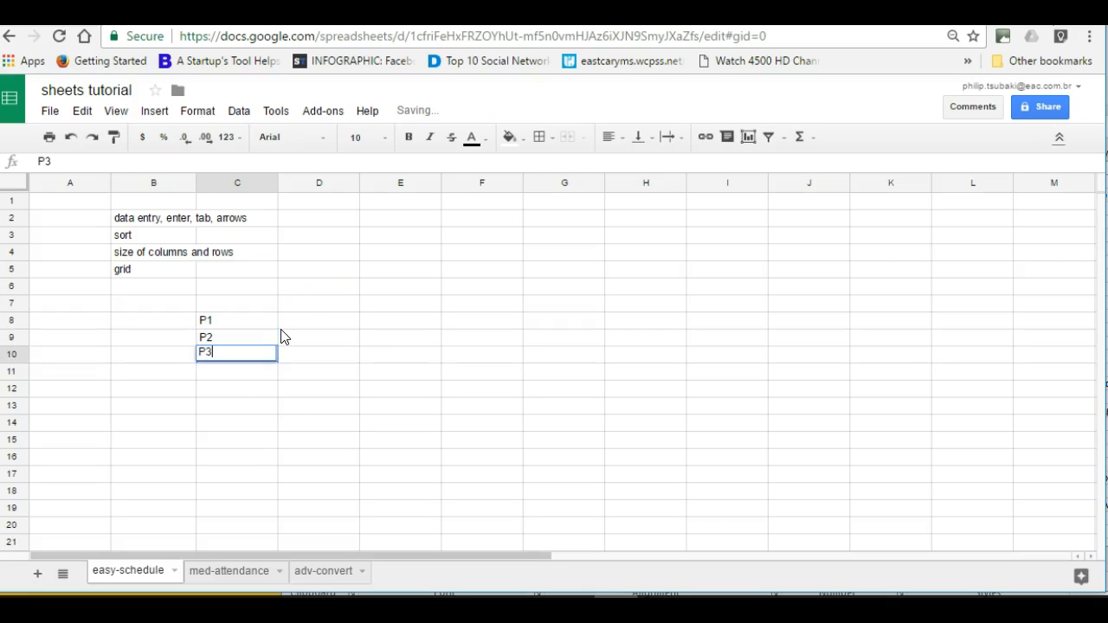
key("Return")
Extend the P1–P3 series down column C to P9 in row 16 and clear the P9 entry
left_click_drag(267, 324, 281, 372)
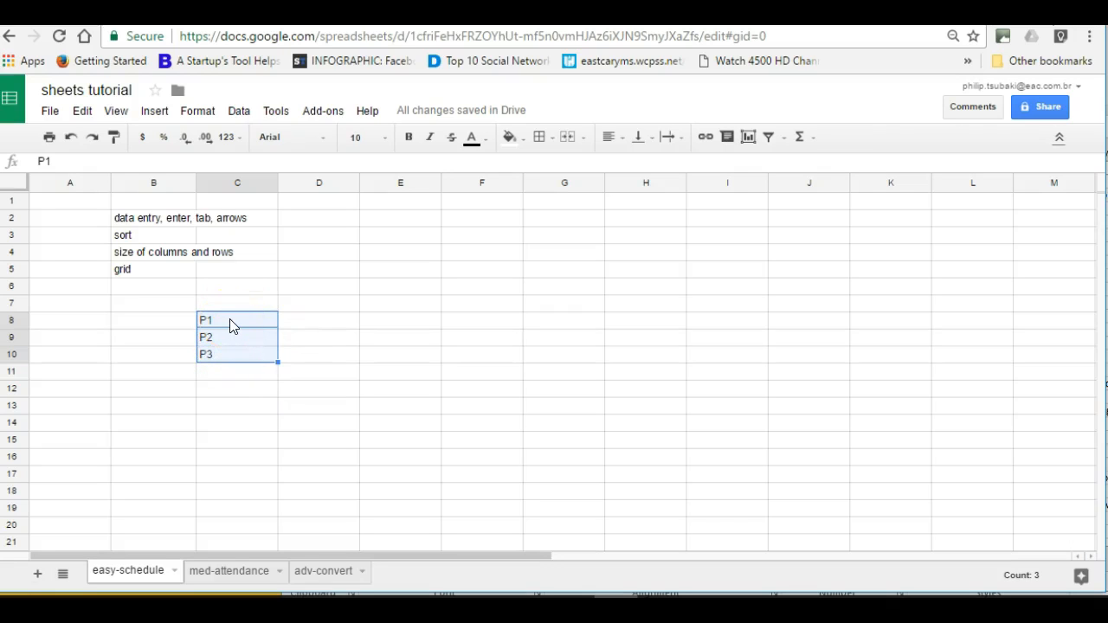
left_click(225, 360)
left_click_drag(276, 365, 282, 461)
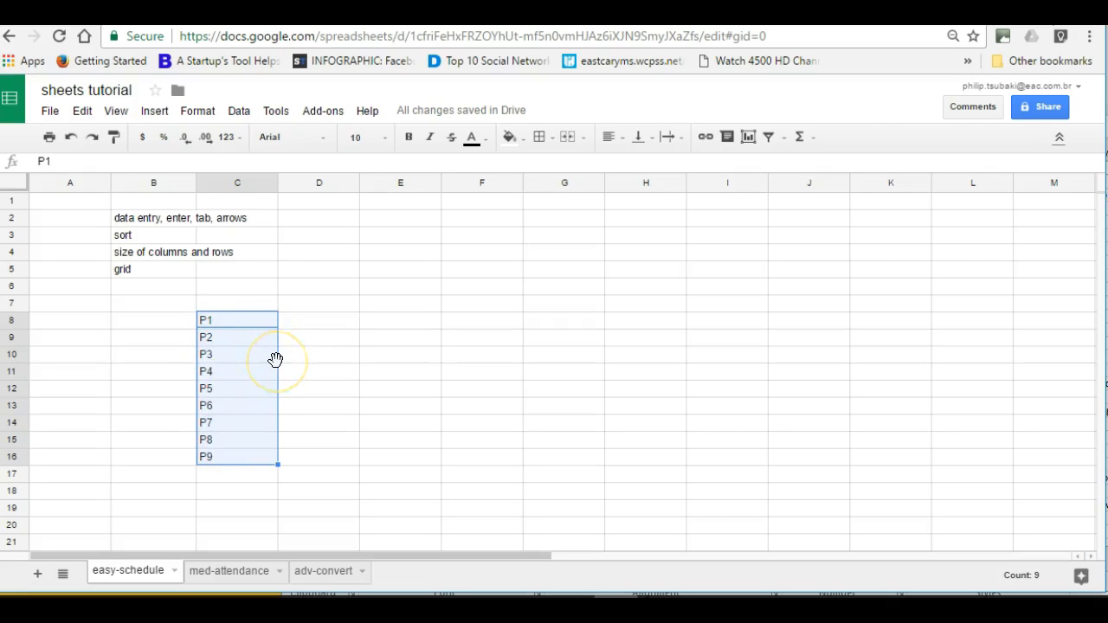
left_click(269, 459)
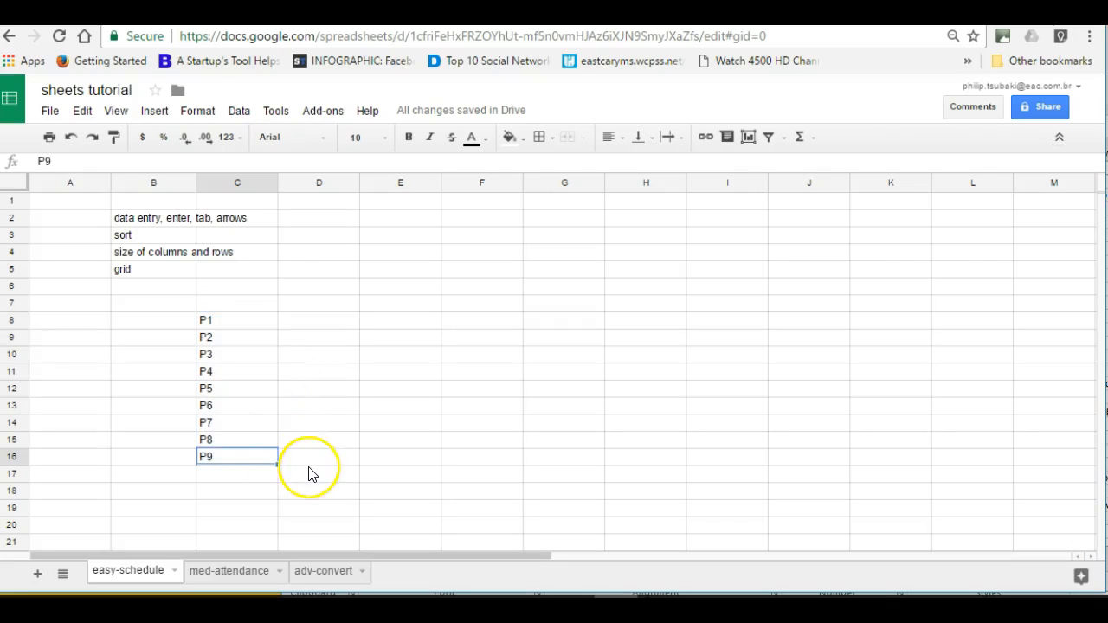
key("Delete")
Enter Mon, Tues and Wed in D7:F7 and autofill the row across to H7
left_click(240, 355)
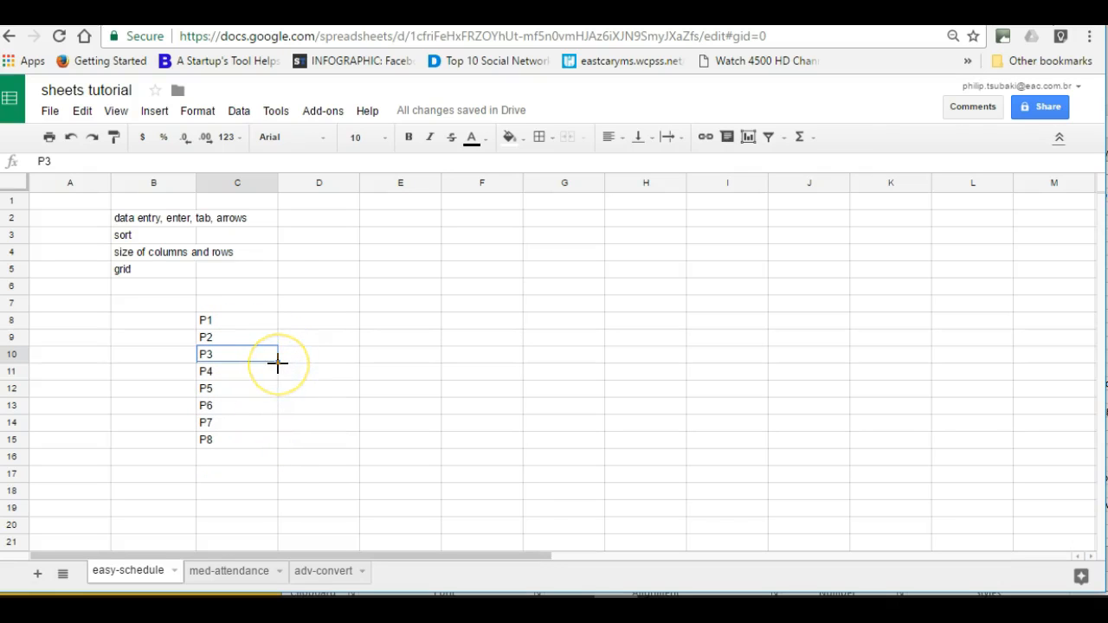
left_click(301, 322)
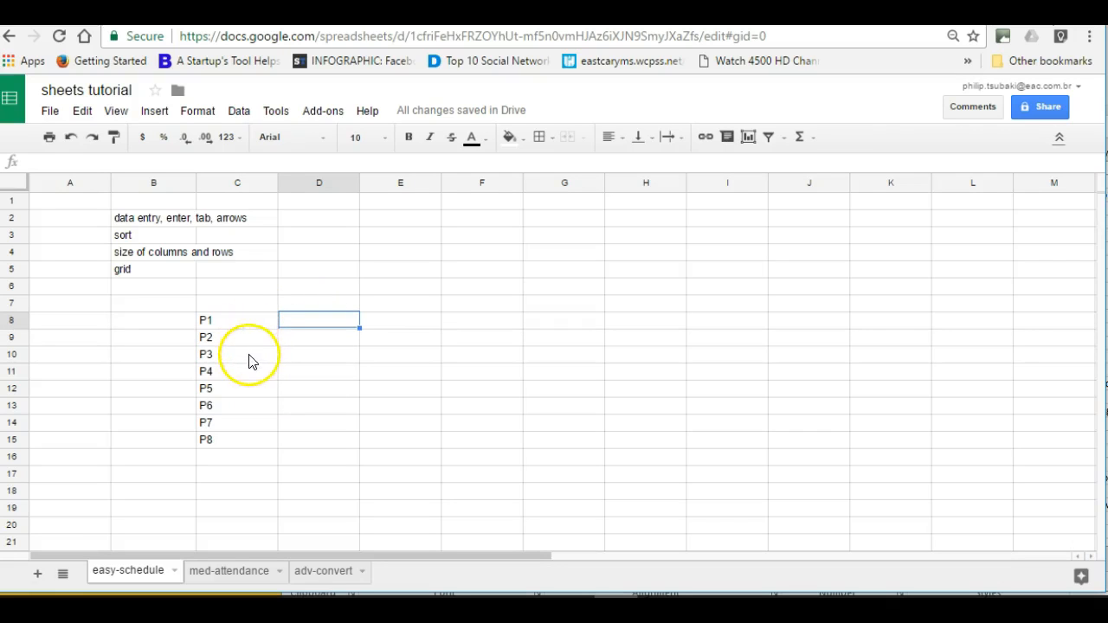
left_click(294, 305)
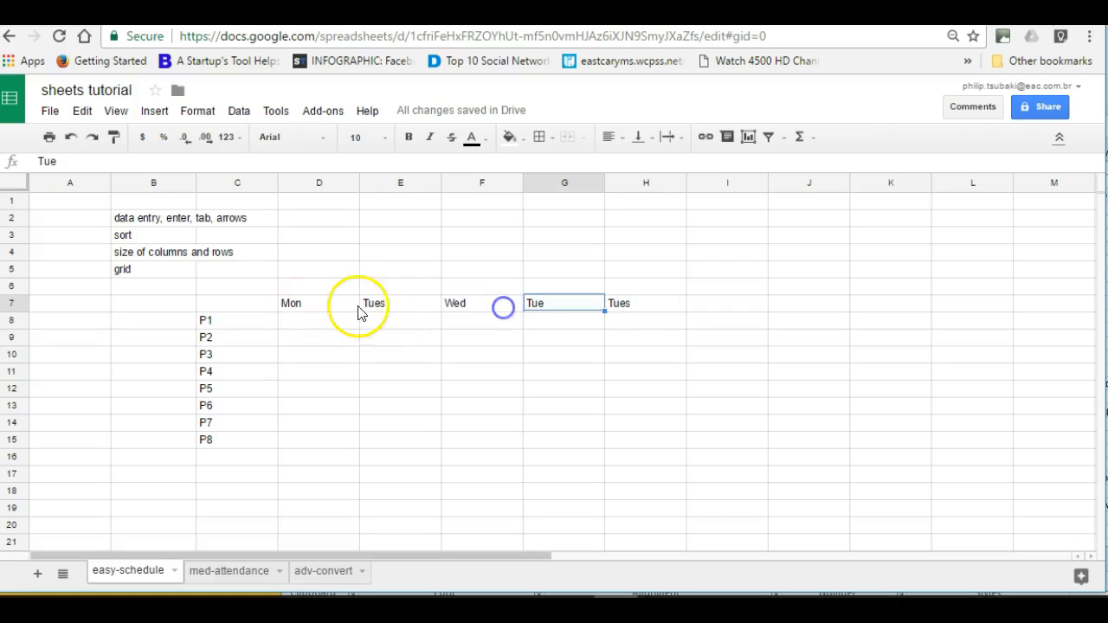
left_click(321, 308)
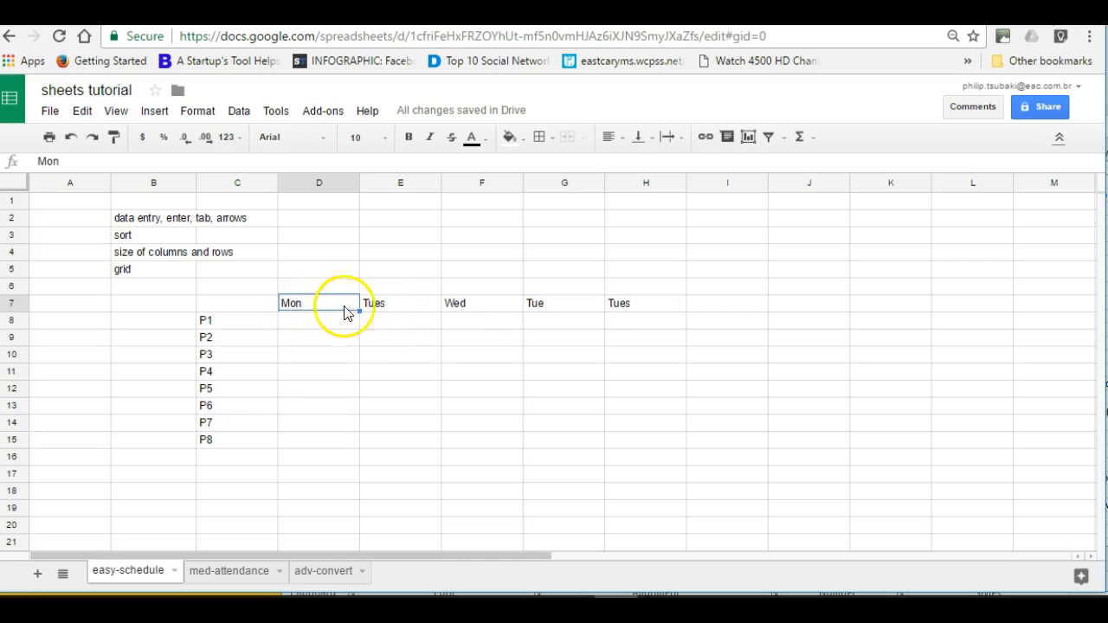
Replace the headings in G7 and H7 with Thurs and Fri
left_click(545, 309)
type("Thurs")
key("Tab")
type("F")
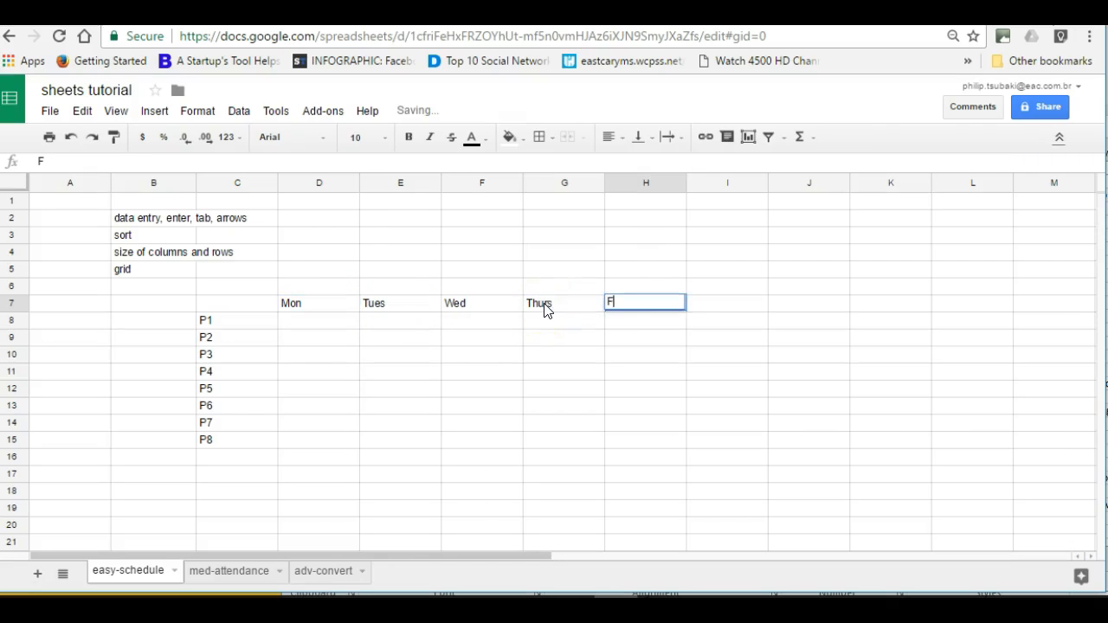
key("Return")
Fill the Monday column for P1 to P8 with a, a, b, c, c, d, e, f
left_click(334, 327)
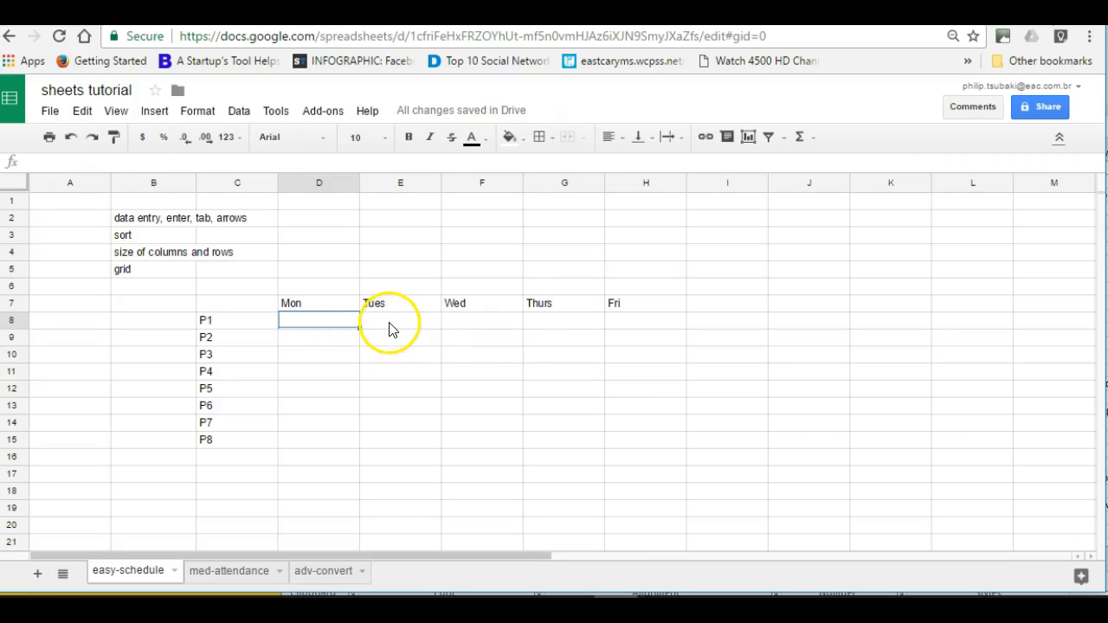
left_click(337, 341)
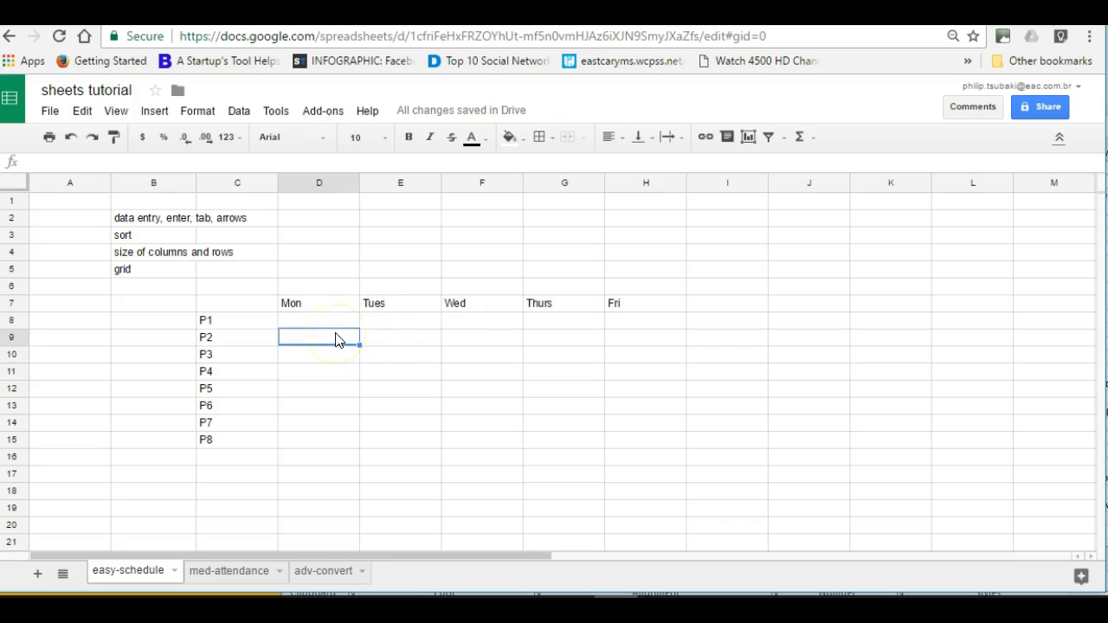
left_click(330, 323)
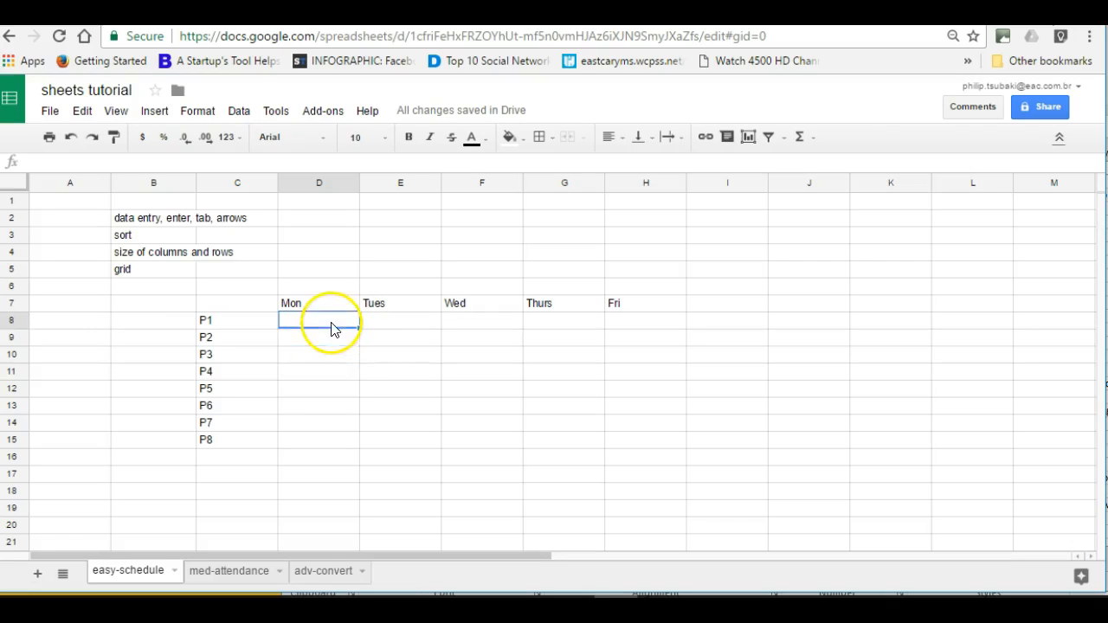
type("a")
key("Return")
type("a")
key("Return")
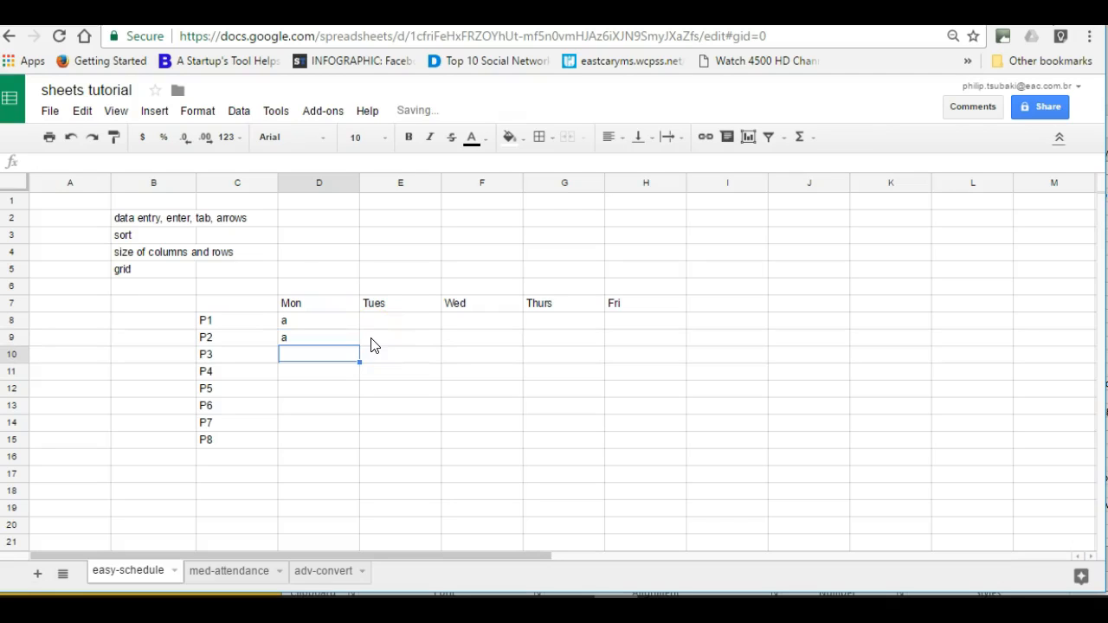
type("b")
key("Return")
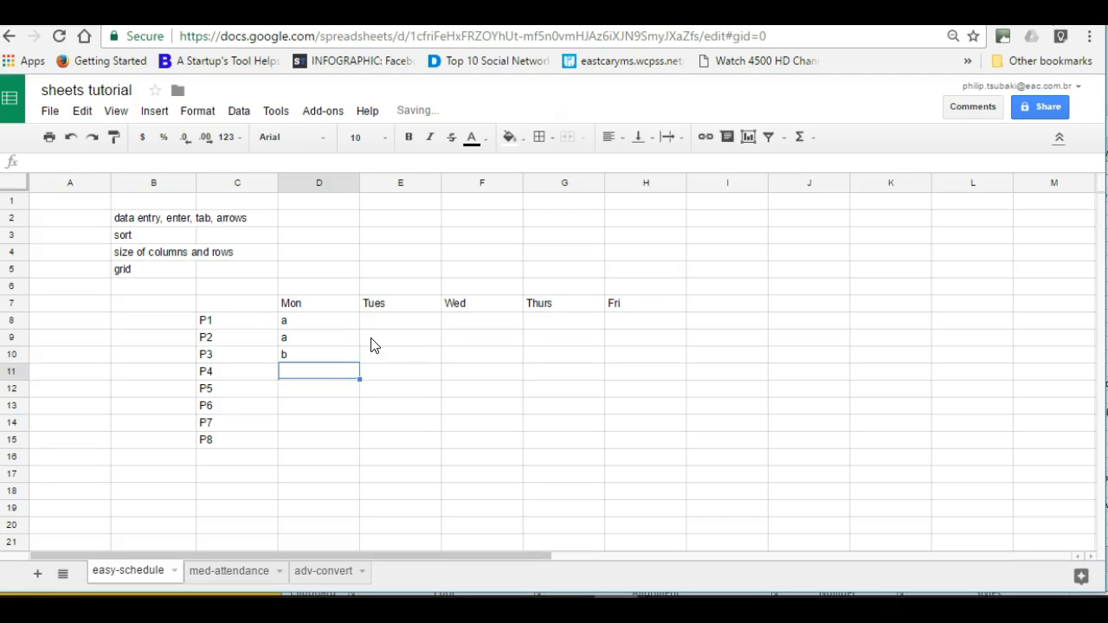
type("c")
key("Return")
type("c")
key("Return")
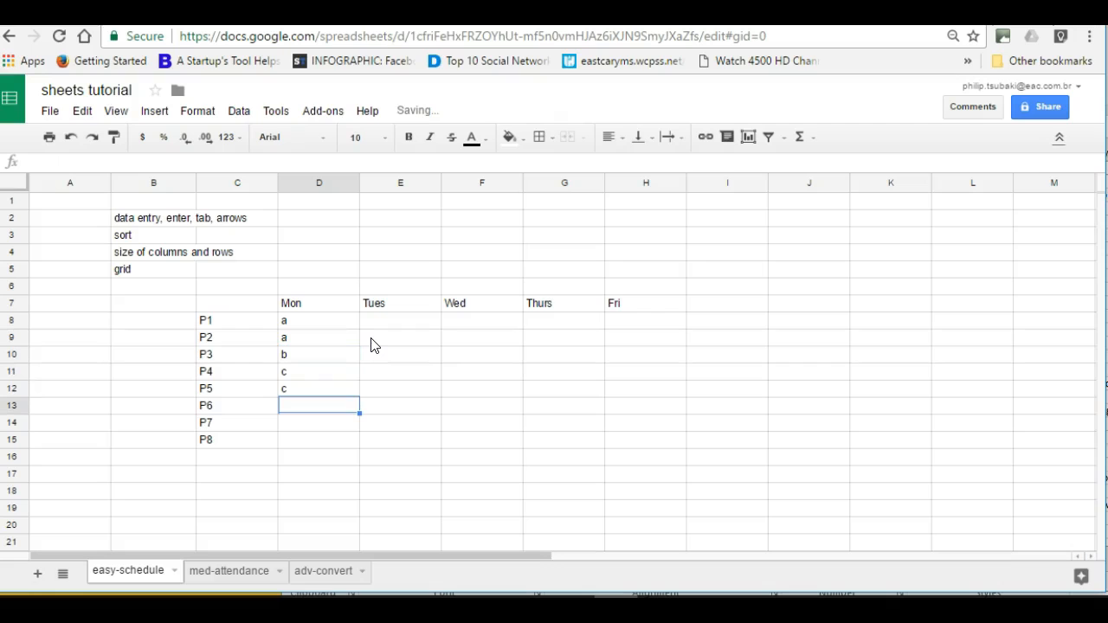
type("d")
key("Return")
type("e")
key("Return")
type("f")
key("Return")
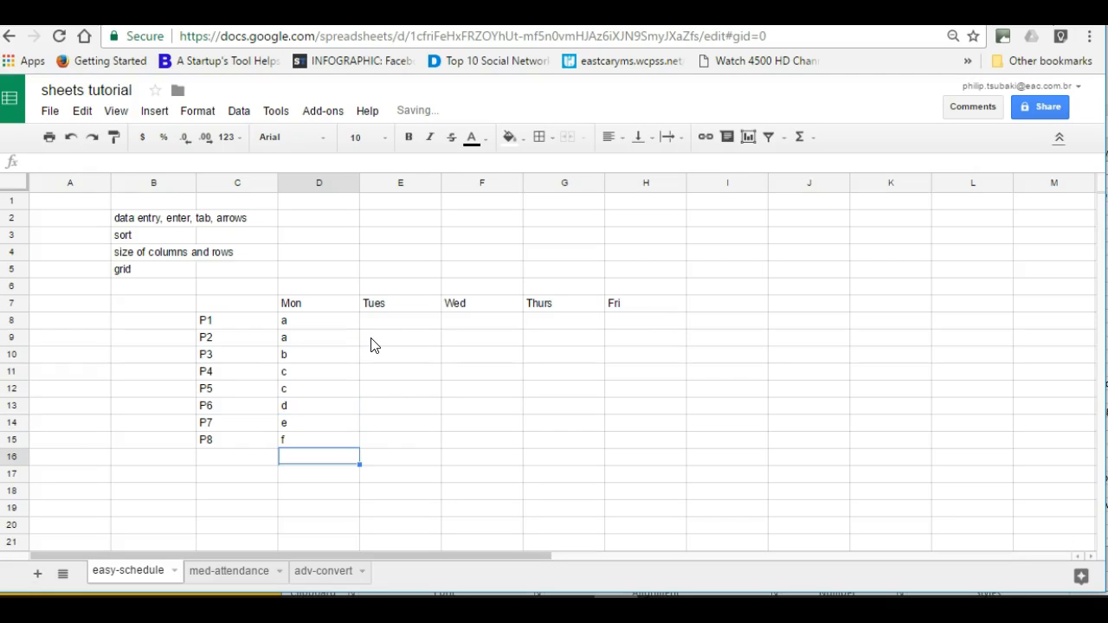
Fill the Tuesday column for P1 to P8 with h, h, g, b, b, a, c, d
left_click(379, 332)
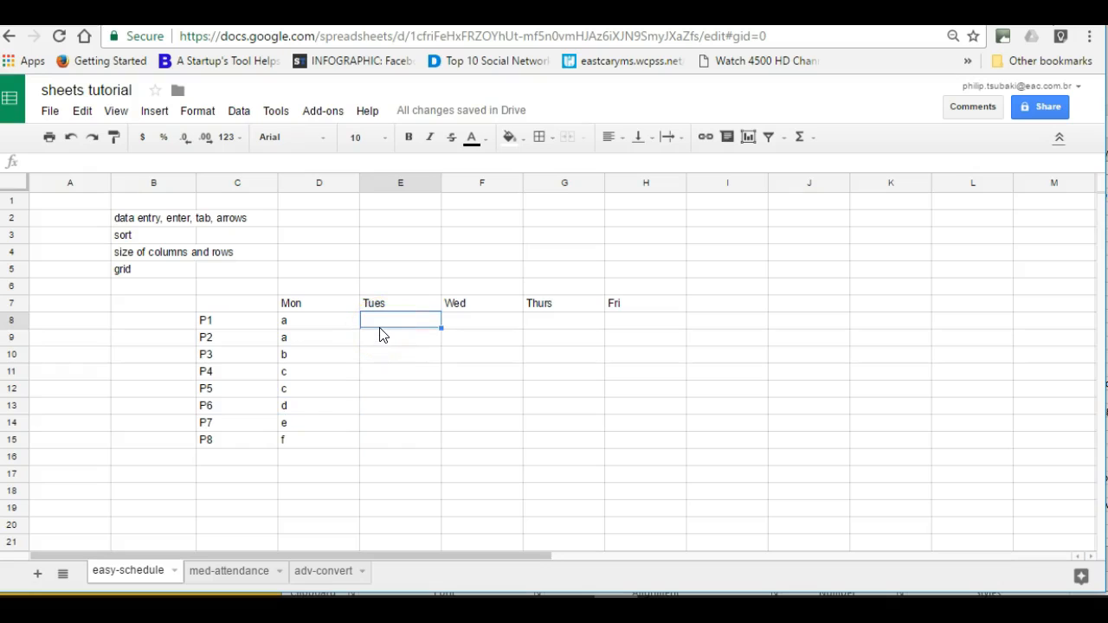
type("h")
key("Return")
type("h")
key("Return")
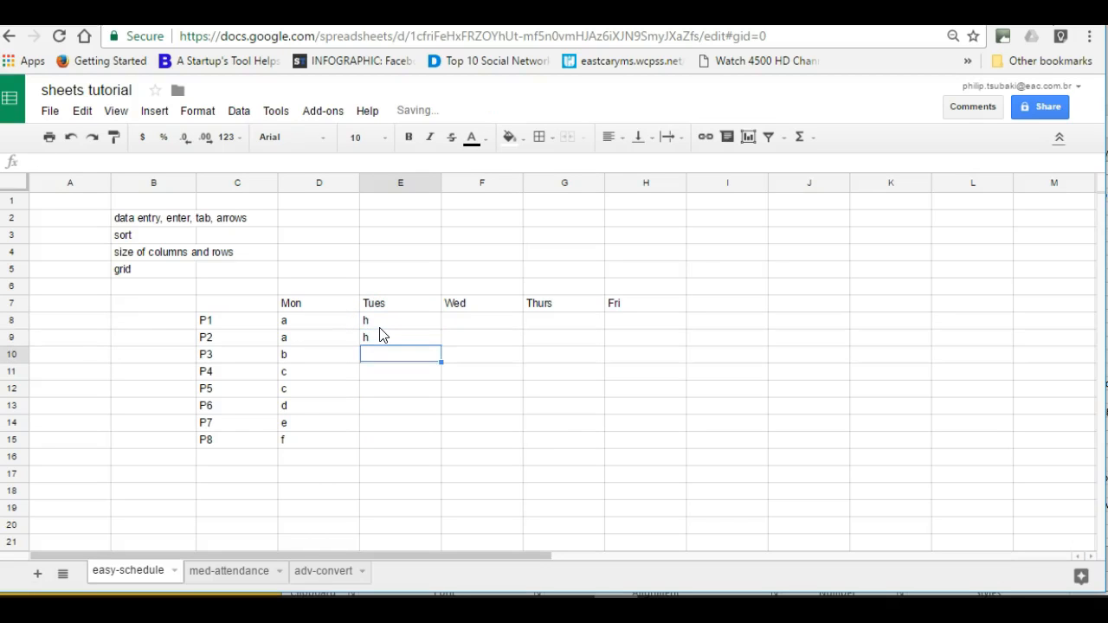
type("g")
key("Return")
type("b")
key("Return")
type("b")
key("Return")
type("a")
key("Return")
type("c")
key("Return")
type("d")
key("Return")
Fill the Wednesday column for P1 to P8 with the letters a, b, c, d, e, f, g, h
left_click(454, 322)
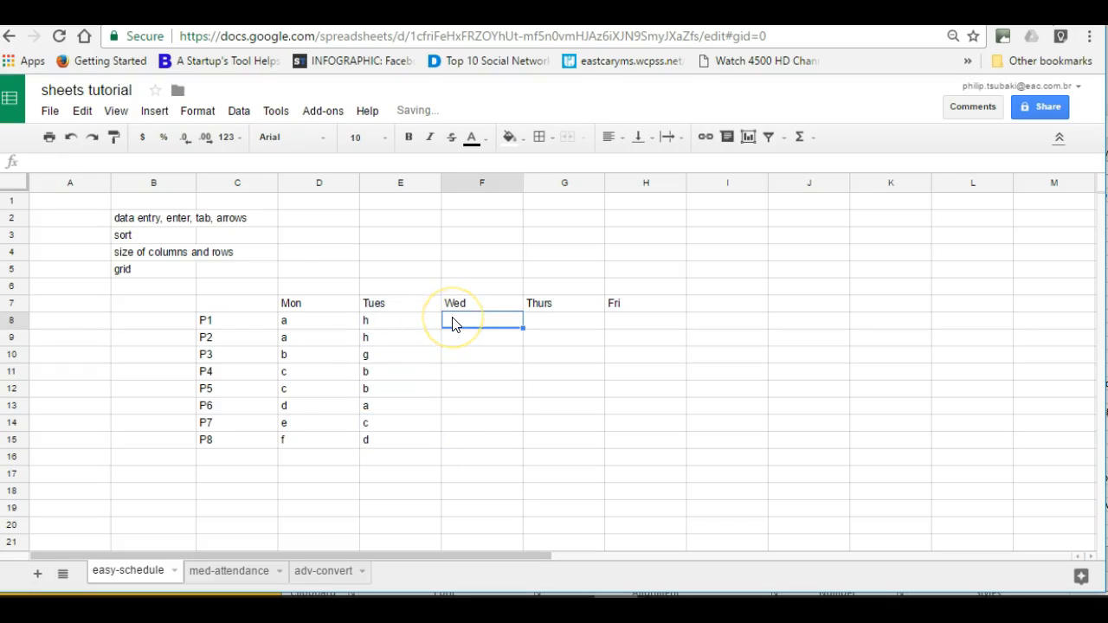
type("a")
key("Return")
type("b")
key("Return")
type("c d")
key("Return")
type("e")
key("Return")
type("f")
key("Return")
type("g")
key("Return")
type("h")
key("Return")
Fill the Thursday column for P1 to P8 with e, e, f, g, g, h, a, b
left_click(571, 325)
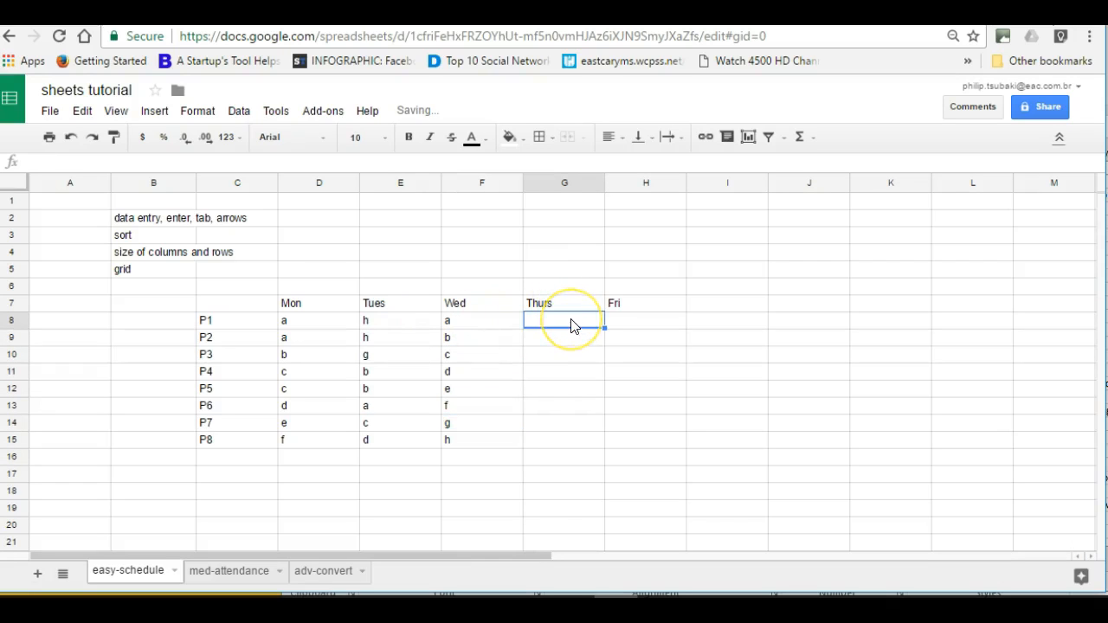
type("e")
key("Return")
type("e")
key("Return")
type("f")
key("Return")
type("g")
key("Return")
type("g")
key("Return")
type("h")
key("Return")
type("a")
key("Return")
type("b")
key("Return")
Fill the Friday column for P1 to P8 with d, d, c, Fri, Fri, e, g, h
left_click(635, 317)
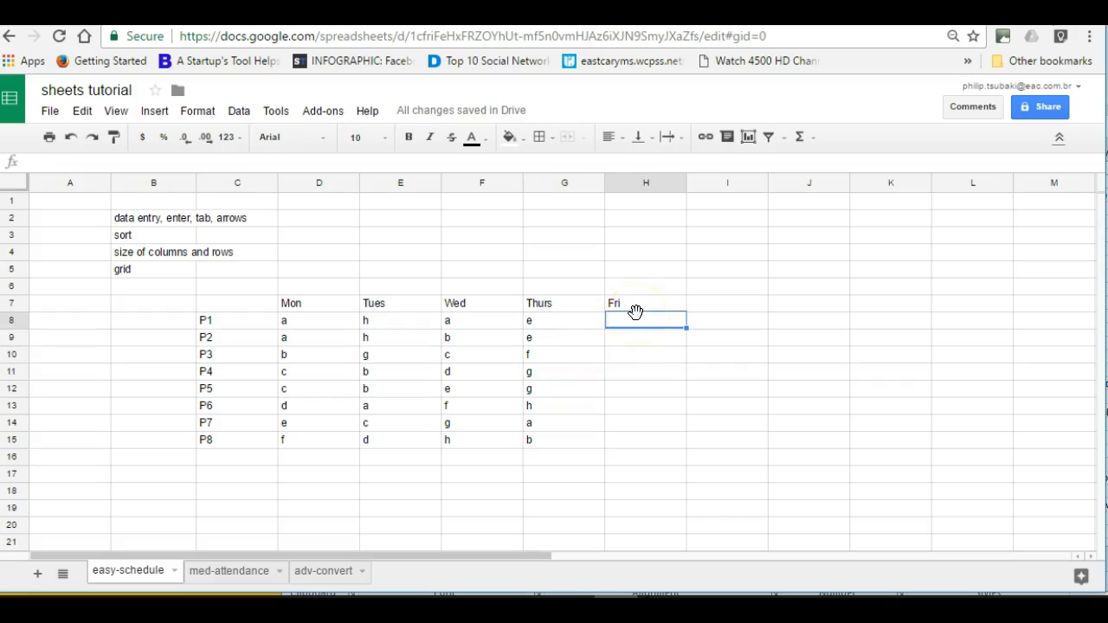
type("d")
key("Return")
type("d")
key("Return")
type("c")
key("Return")
type("Fri")
key("Return")
type("Fri")
key("Return")
type("e")
key("Return")
type("g")
key("Return")
type("h")
key("Return")
Correct the Friday entries for P4 and P5 to f
left_click(675, 391)
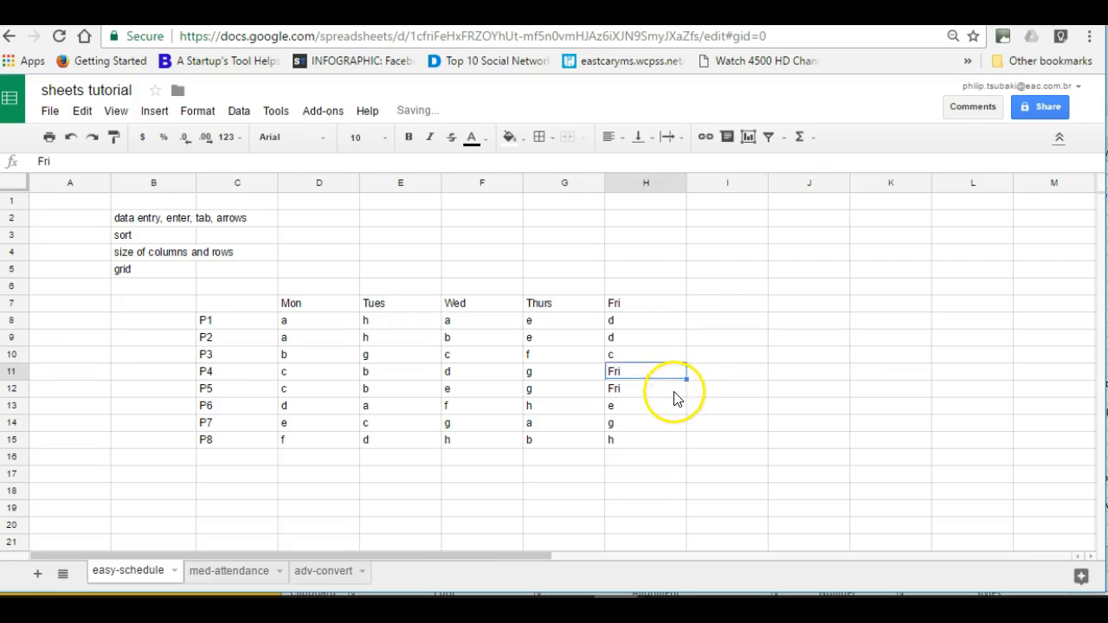
left_click(660, 370)
type("fri")
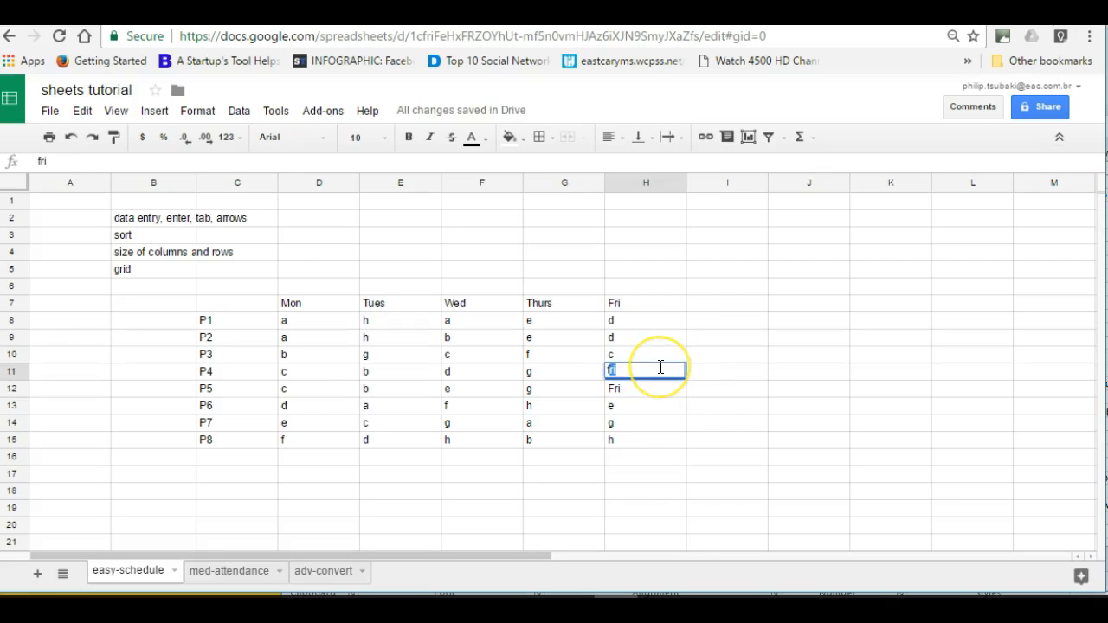
key("Return")
type("f")
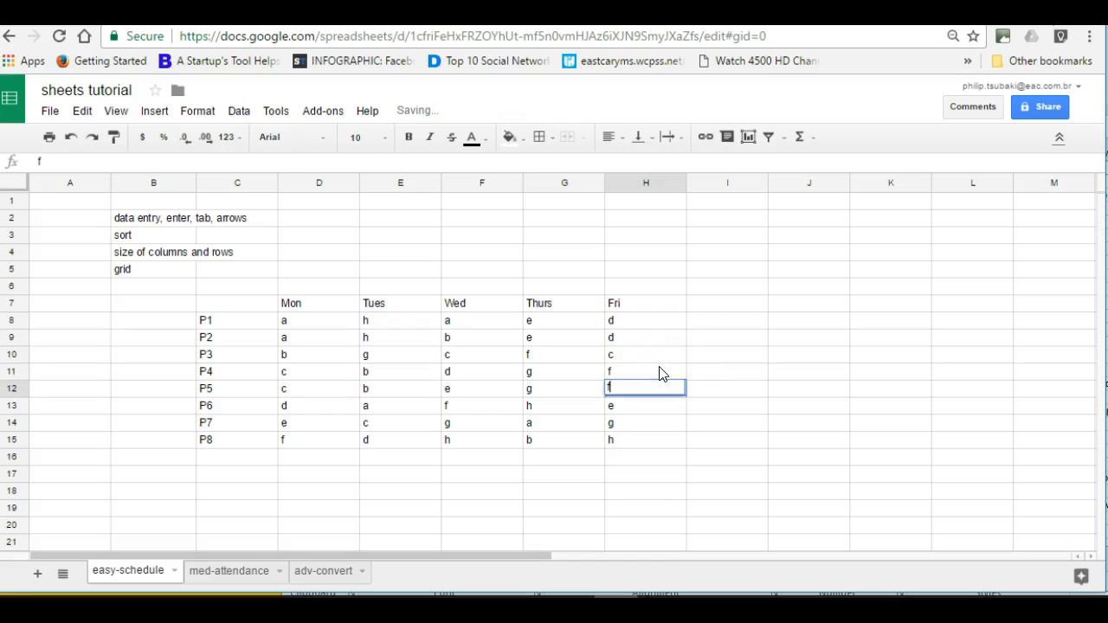
key("Return")
Replace every c in the timetable entries D8:H15 with MATH11 using Find and replace
left_click(625, 354)
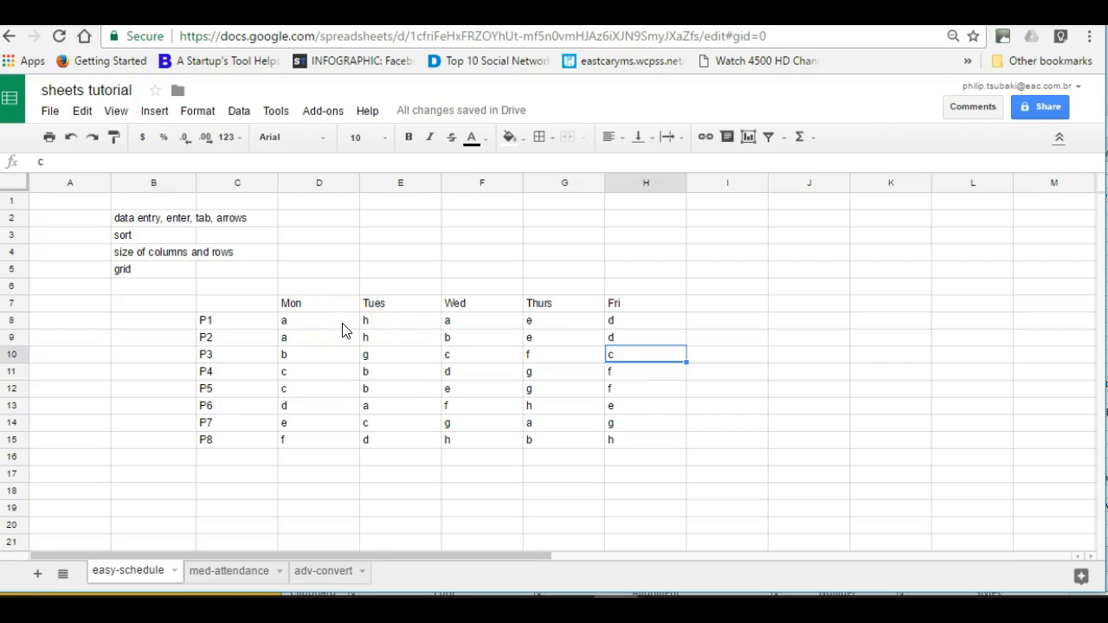
left_click_drag(337, 327, 625, 444)
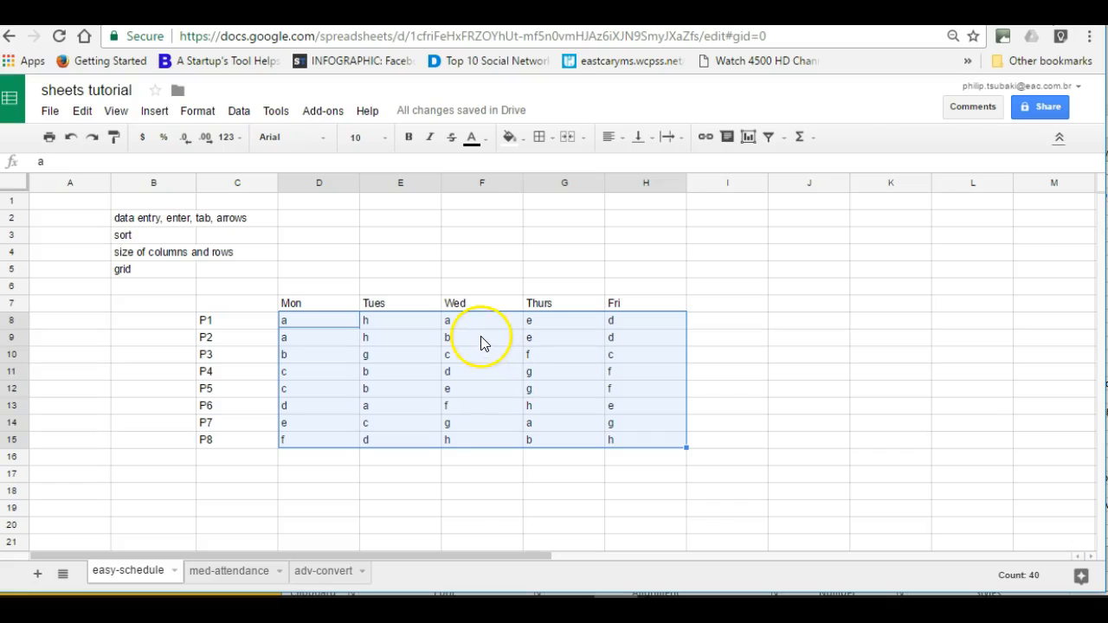
left_click(241, 111)
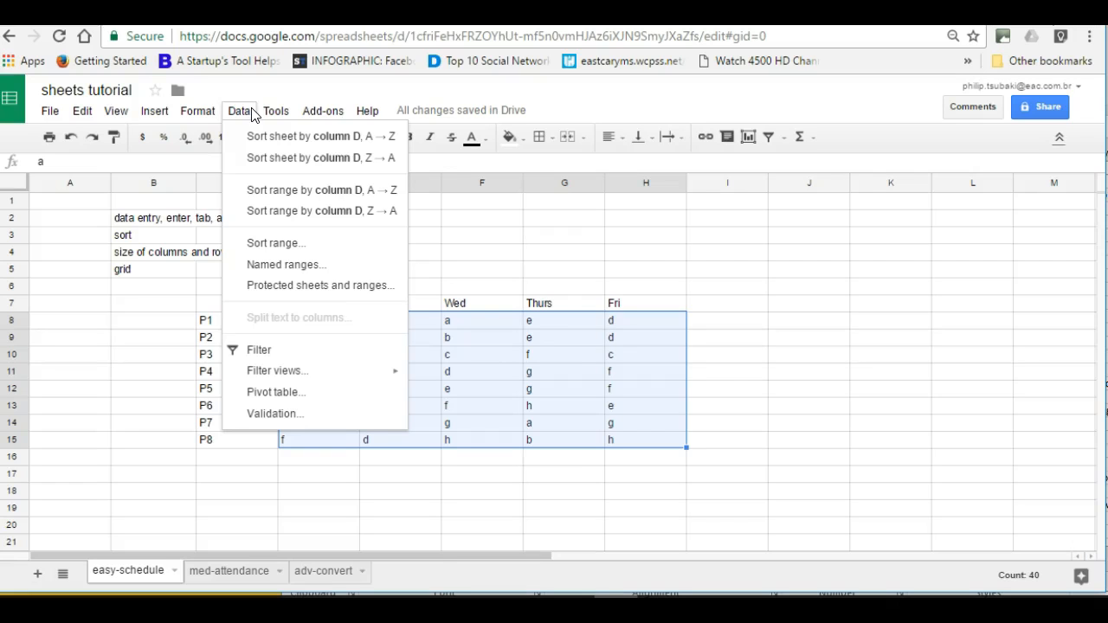
left_click(82, 112)
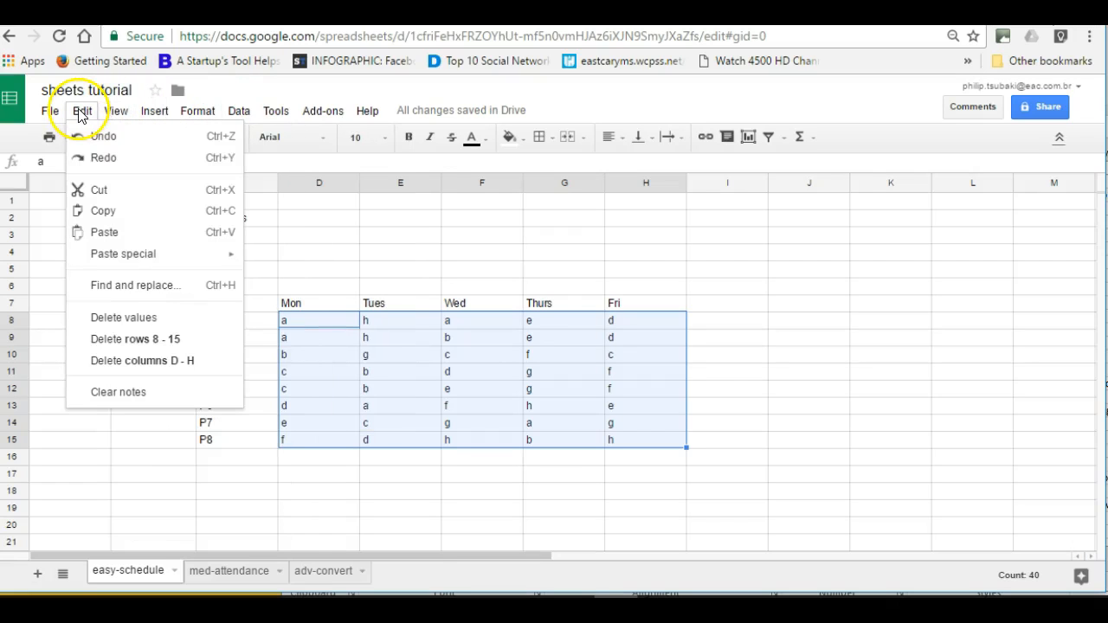
left_click(147, 285)
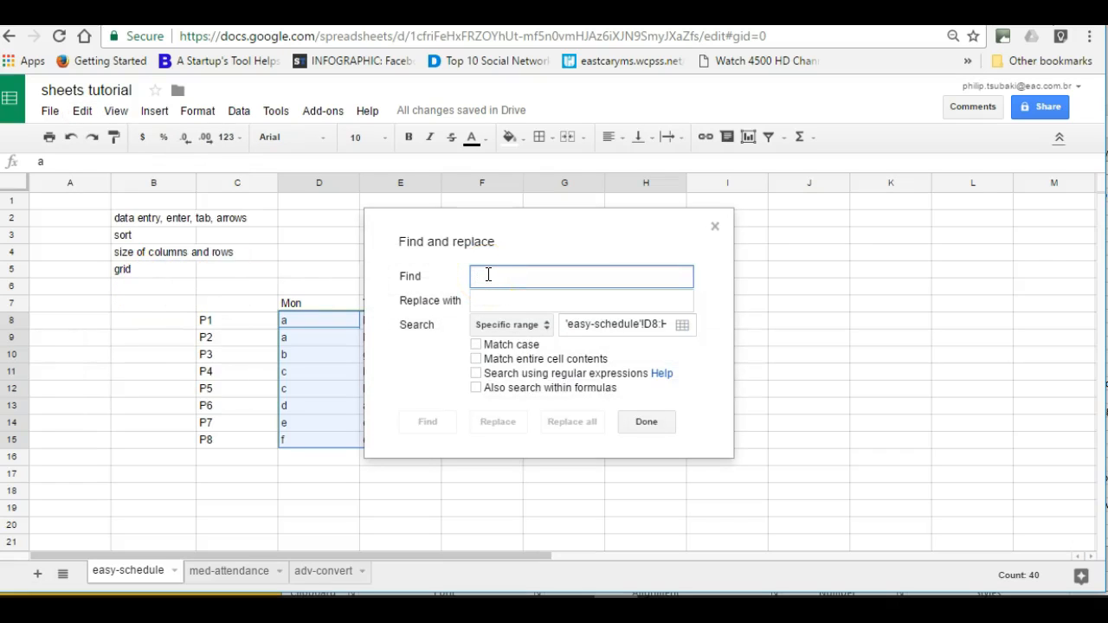
type("c")
left_click(499, 300)
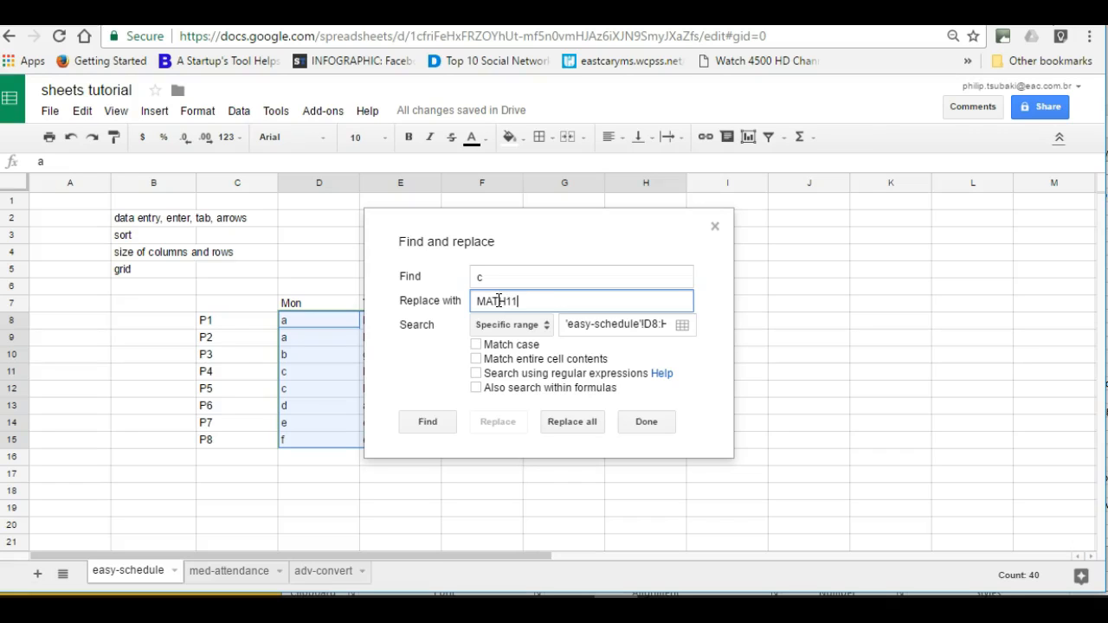
left_click(586, 426)
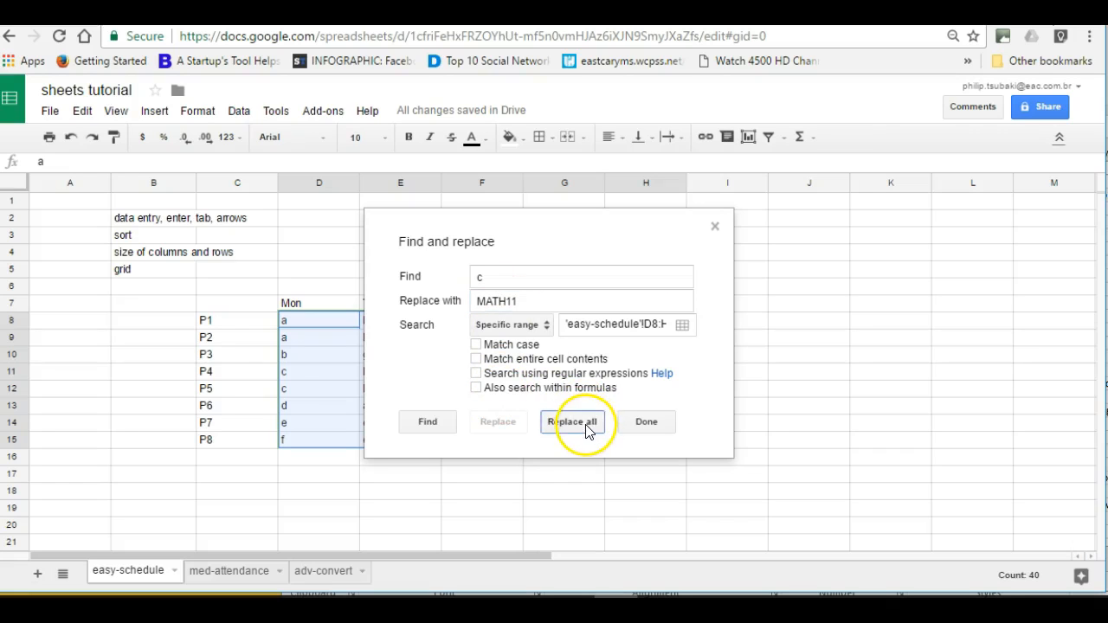
left_click(649, 426)
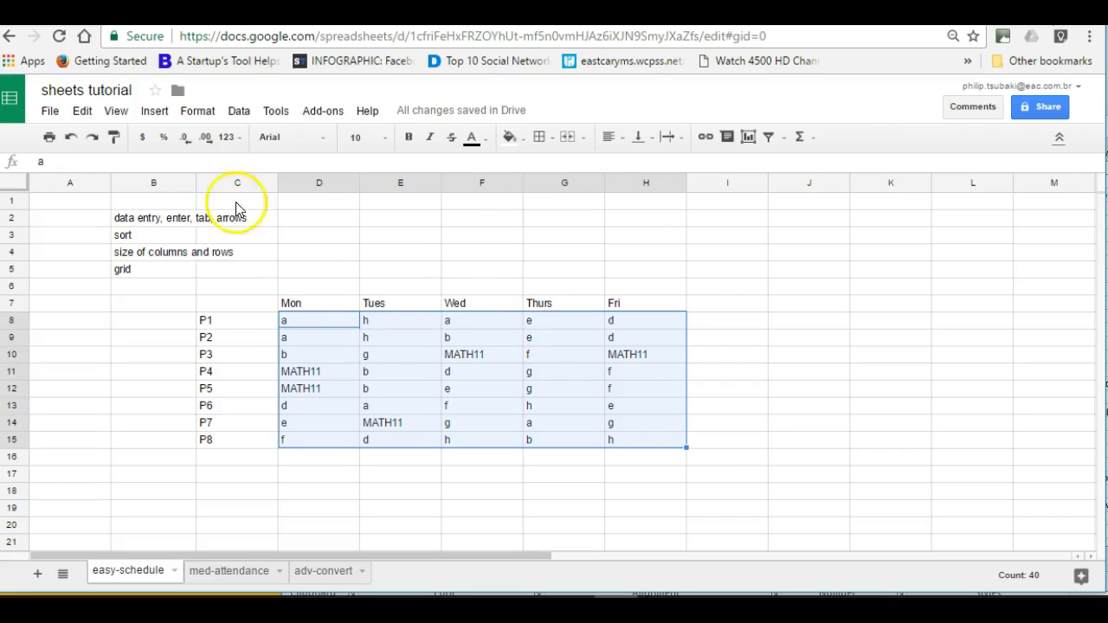
Replace every e in the timetable entries D8:H15 with MATHSTUDIES12 using Find and replace
left_click(82, 112)
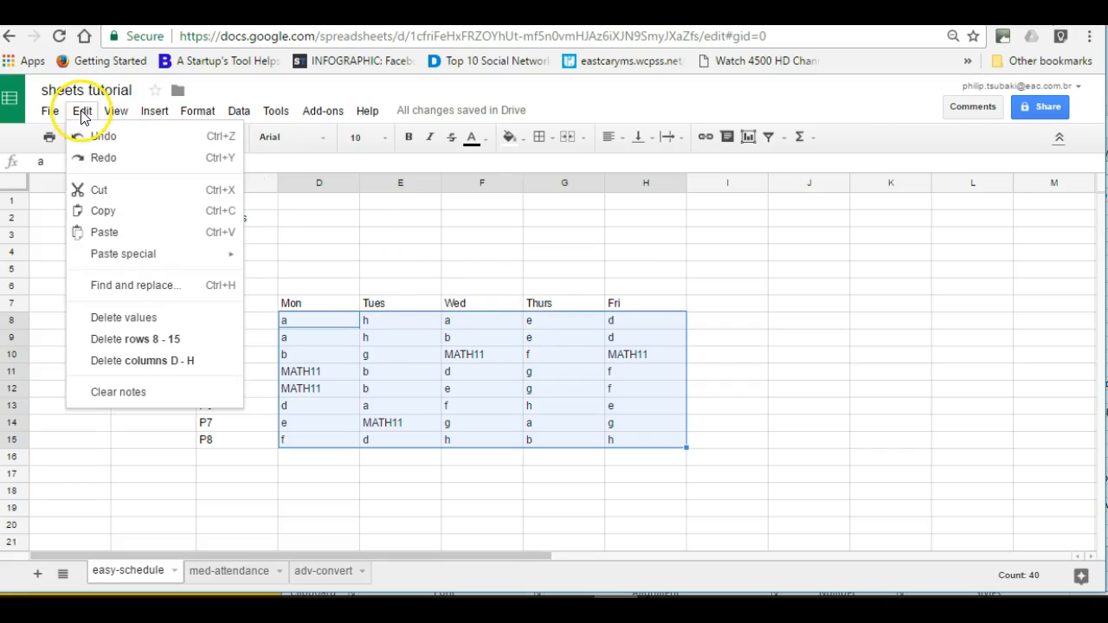
left_click(130, 287)
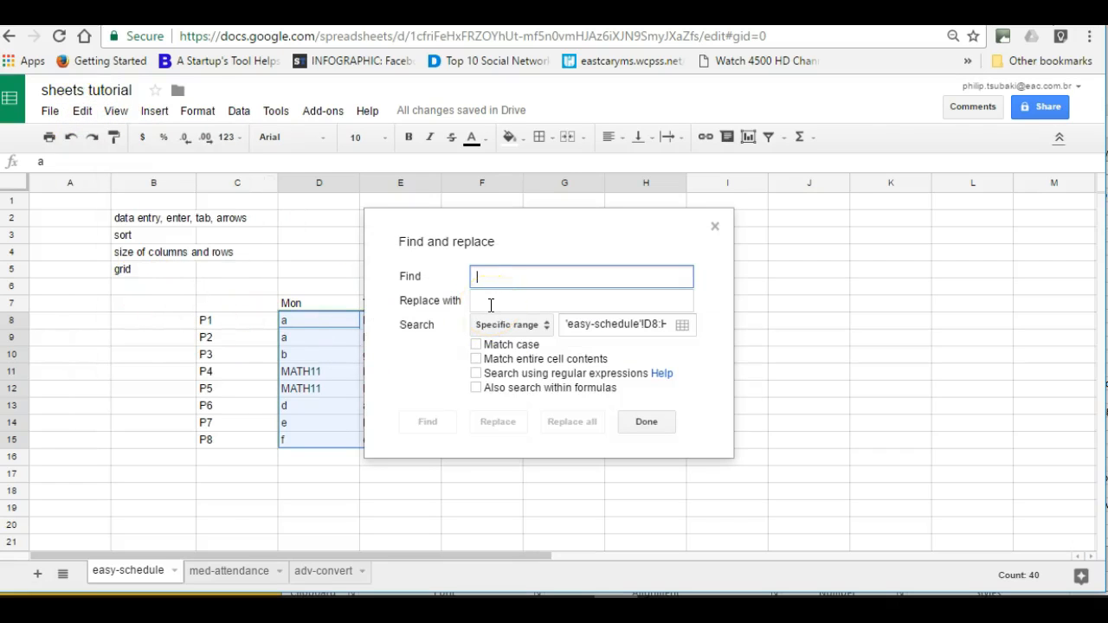
type("e")
left_click(490, 305)
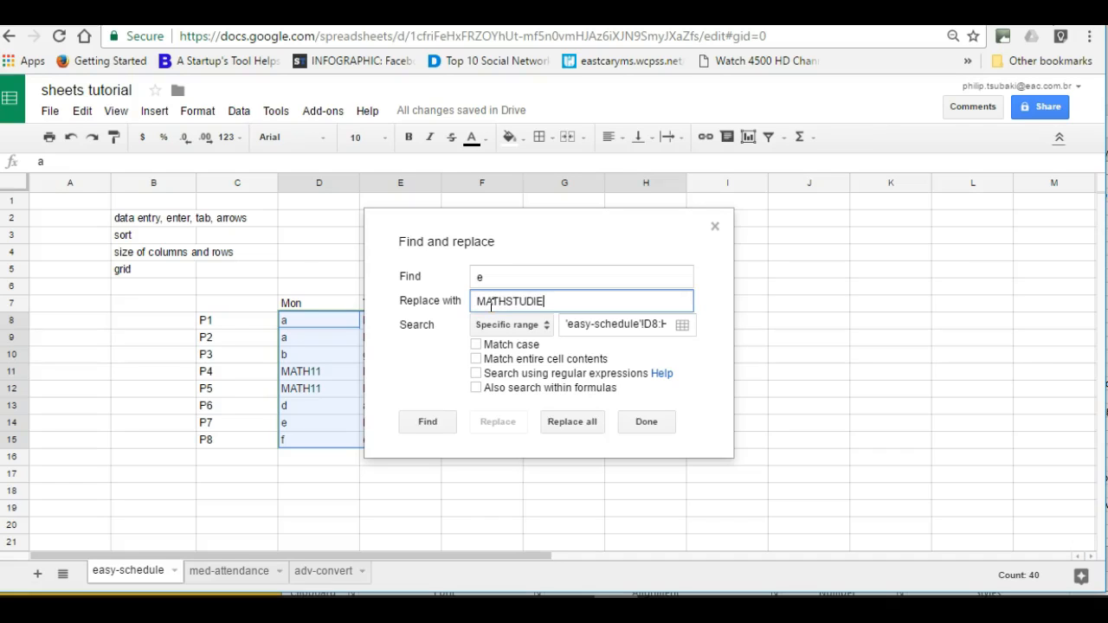
left_click(570, 422)
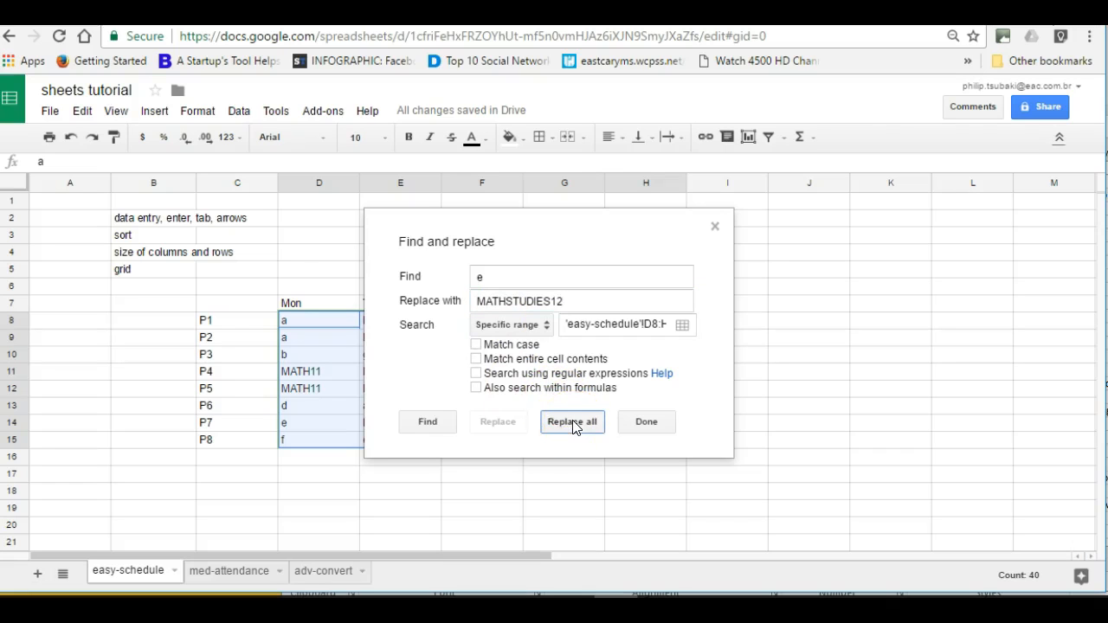
left_click(650, 429)
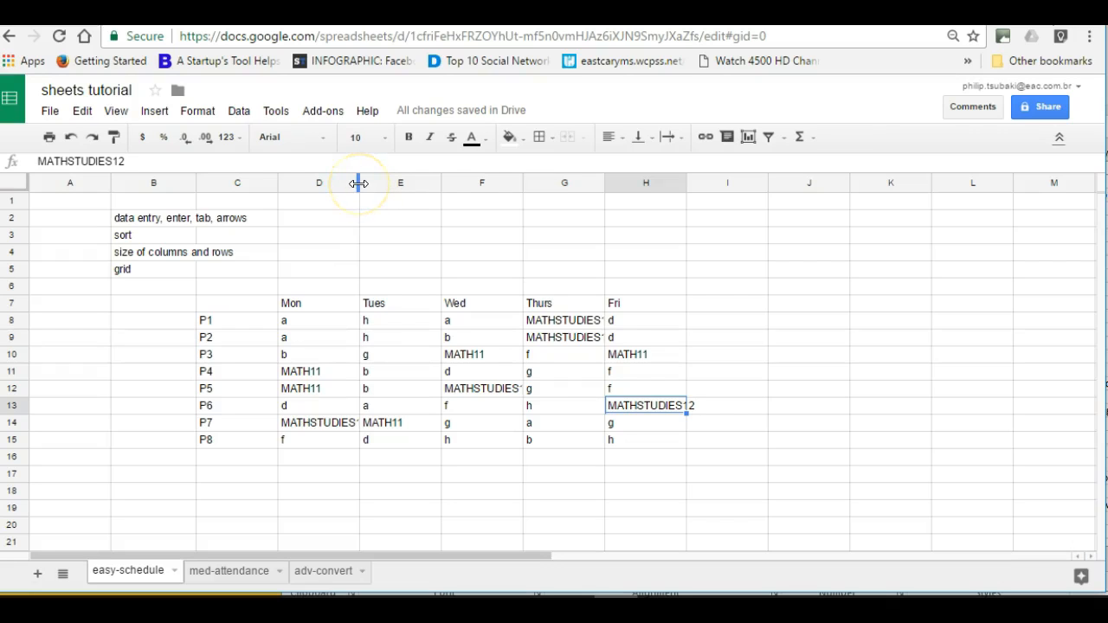
Widen columns D to H to one equal width that fits the full MATHSTUDIES12 entries
left_click_drag(358, 183, 631, 190)
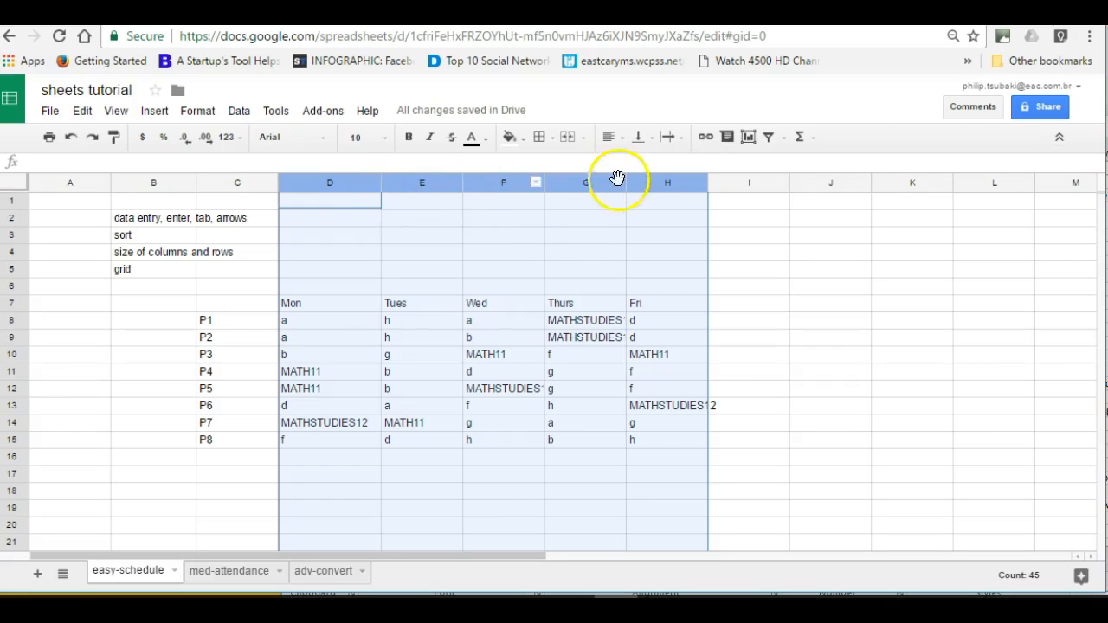
double_click(707, 184)
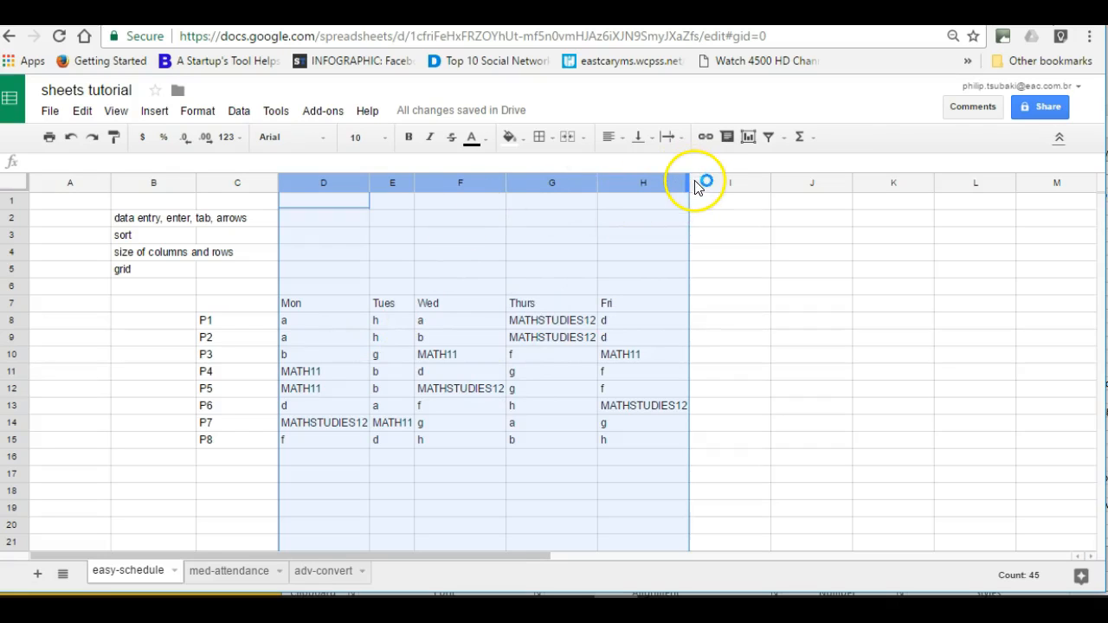
left_click_drag(703, 185, 714, 183)
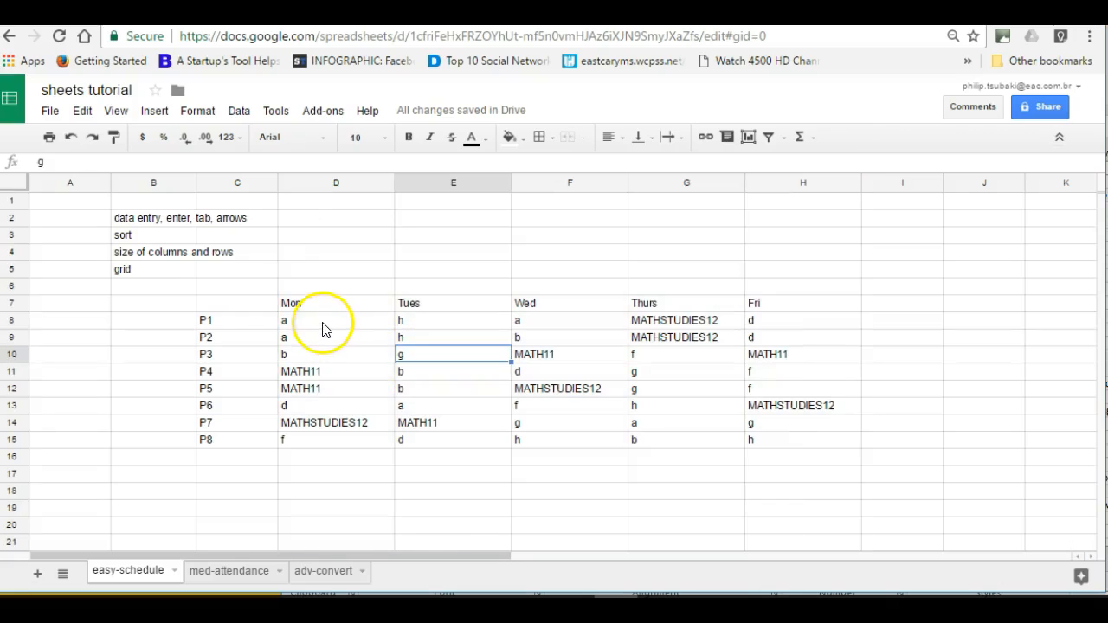
Try to replace every h in D8:H15 with MATH10 without matching case, and undo the replacement
left_click_drag(321, 321, 563, 424)
left_click_drag(690, 441, 782, 451)
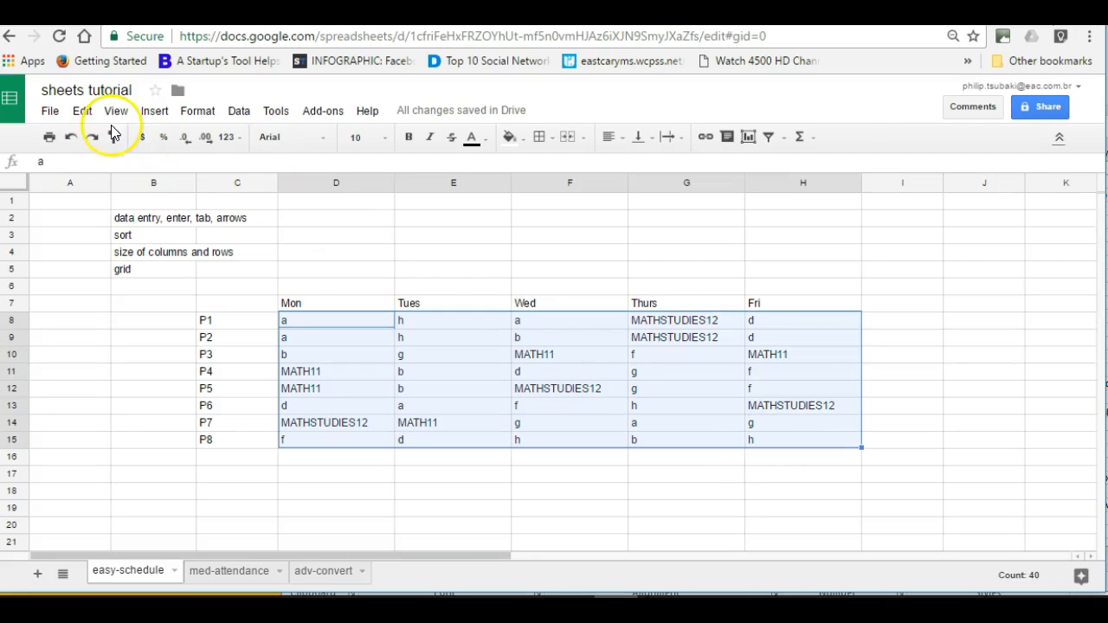
left_click(82, 112)
left_click(82, 113)
left_click(82, 112)
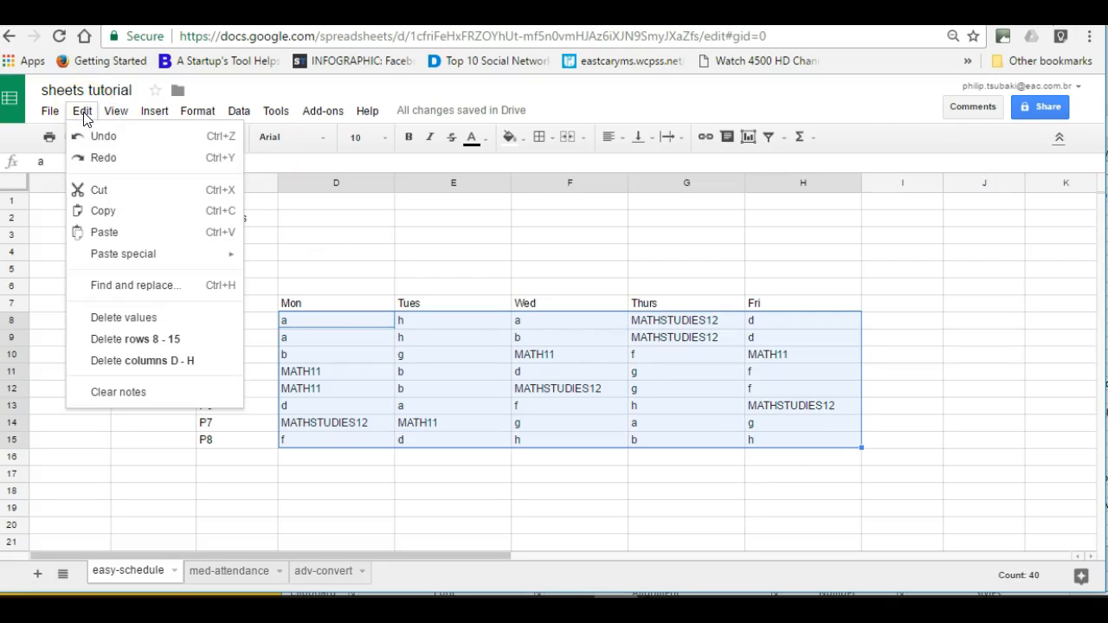
left_click(164, 285)
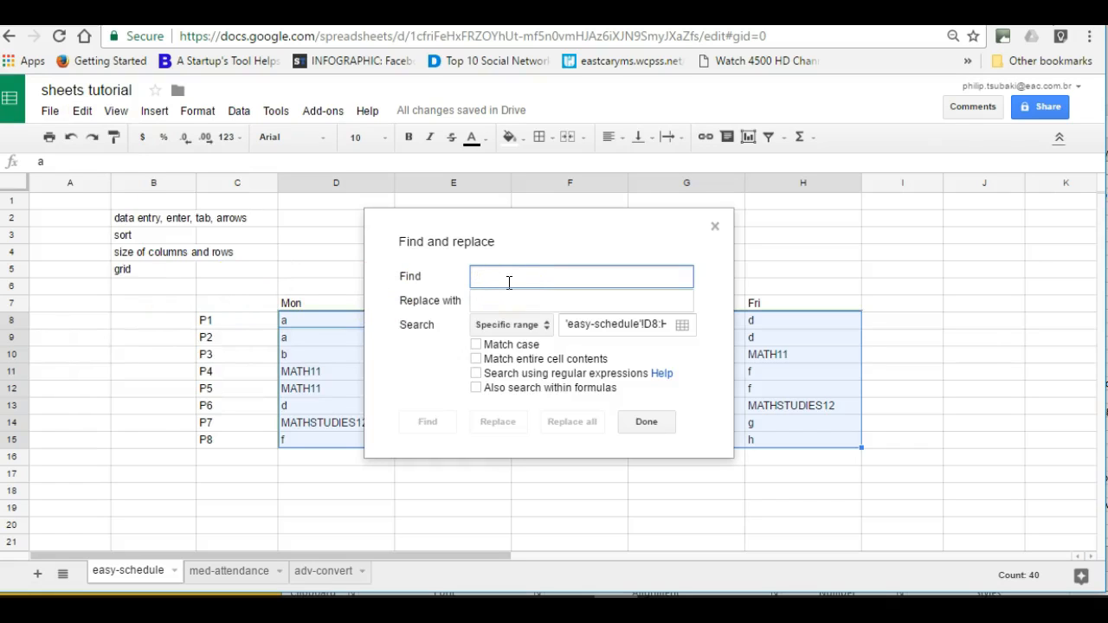
type("h")
left_click(508, 302)
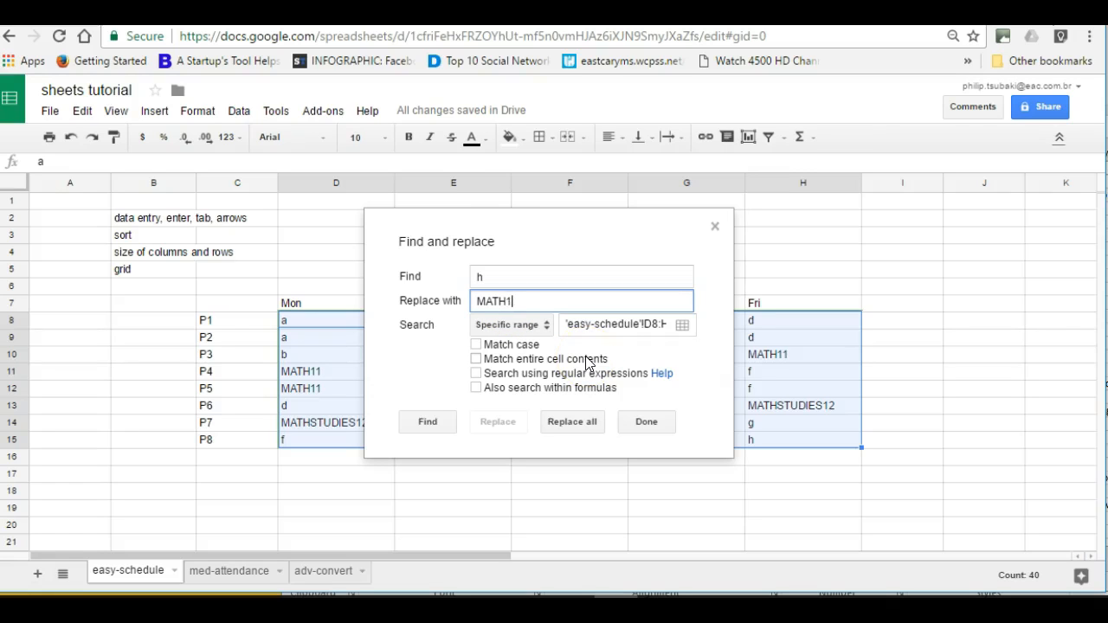
left_click(571, 422)
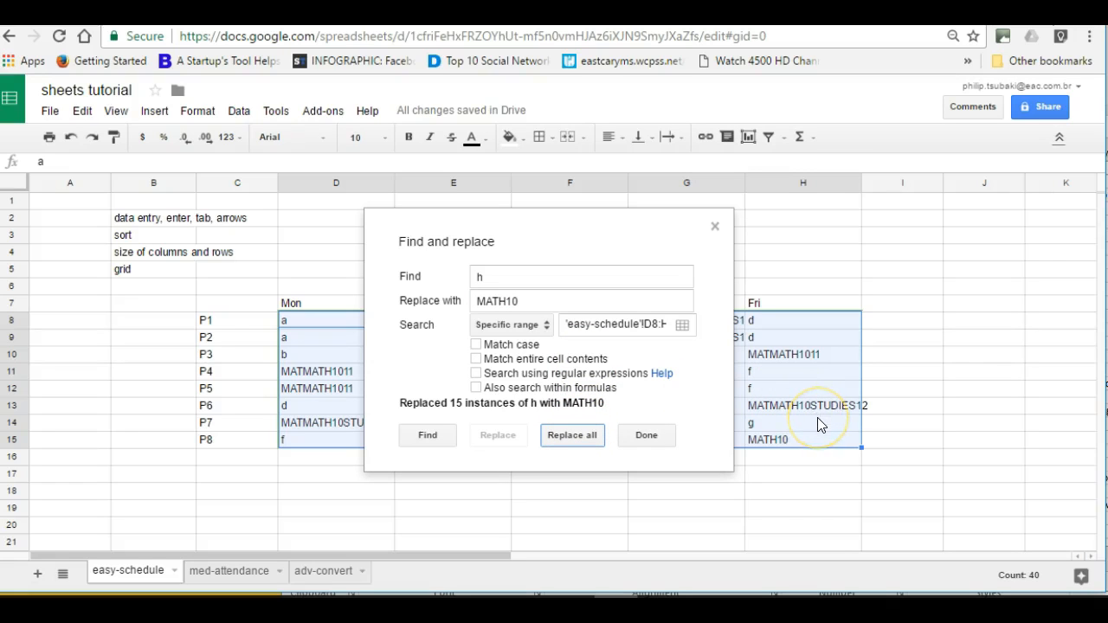
left_click(658, 449)
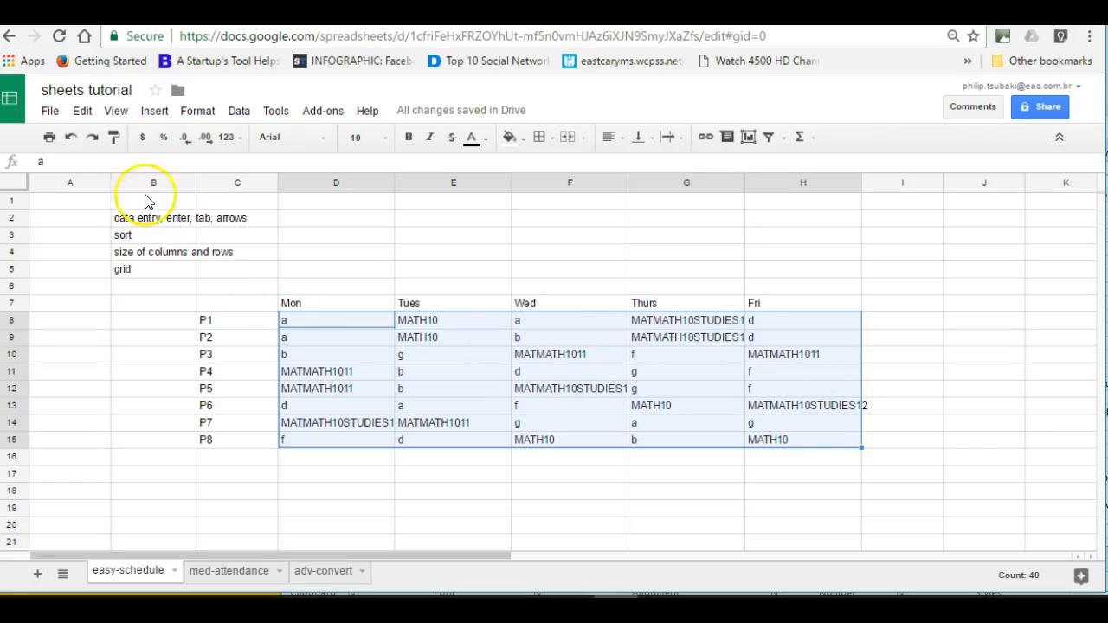
left_click(72, 139)
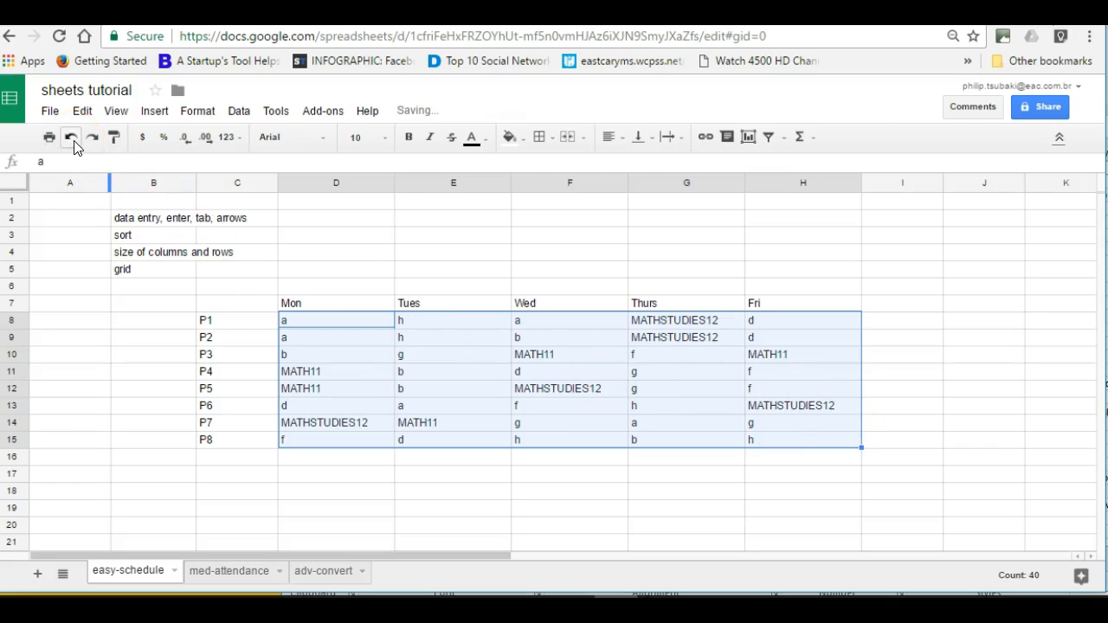
Replace every lowercase h in D8:H15 with MATH10 using Find and replace with Match case enabled
left_click(645, 344)
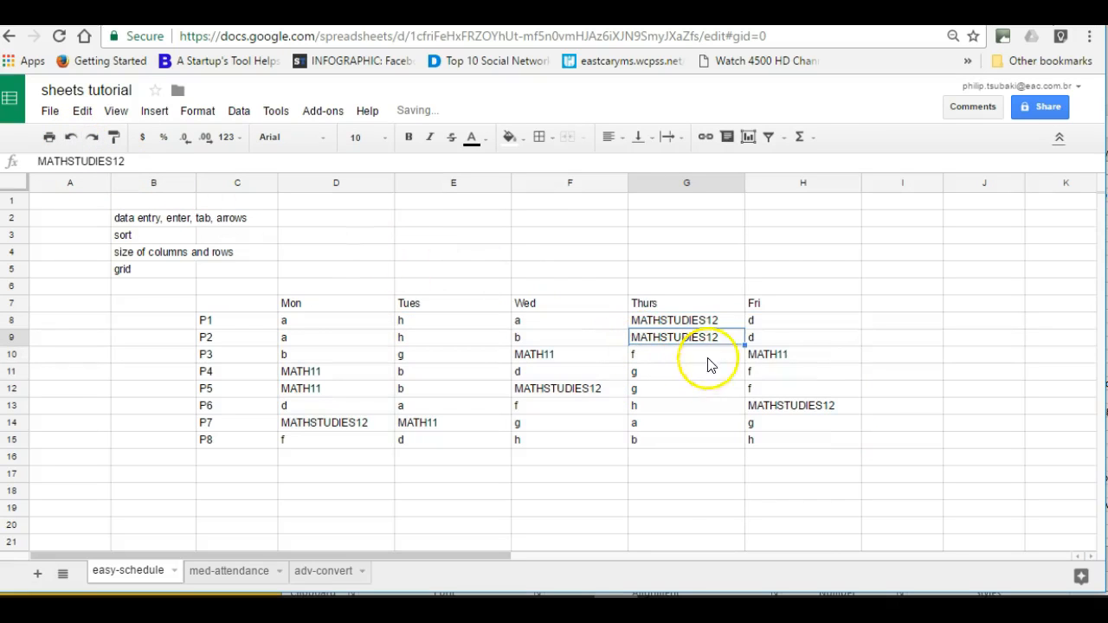
left_click(657, 371)
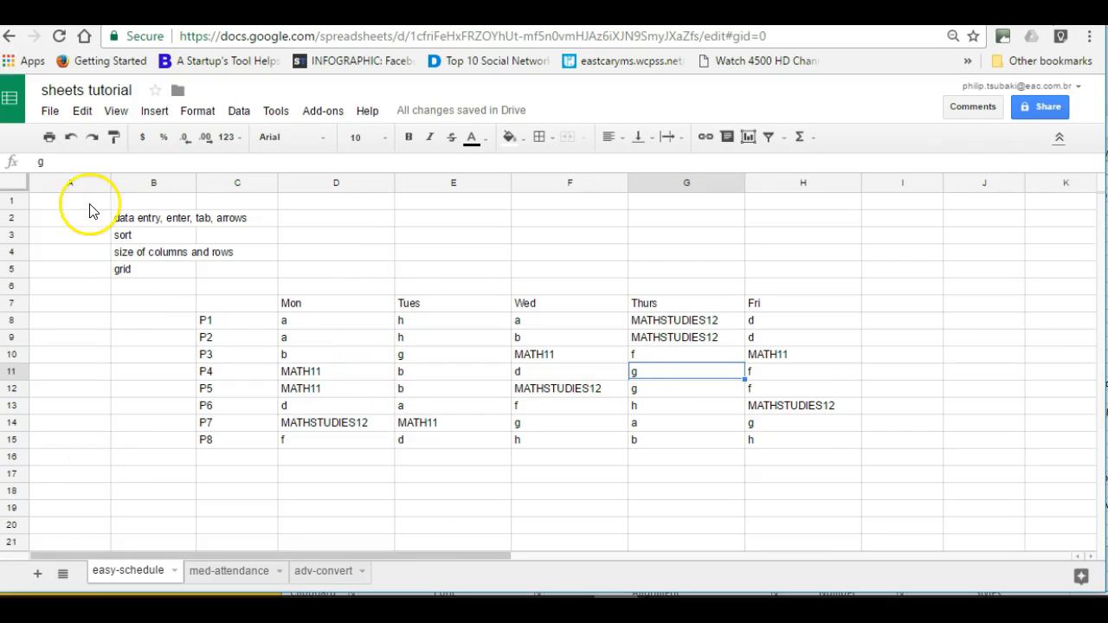
key("ctrl+h")
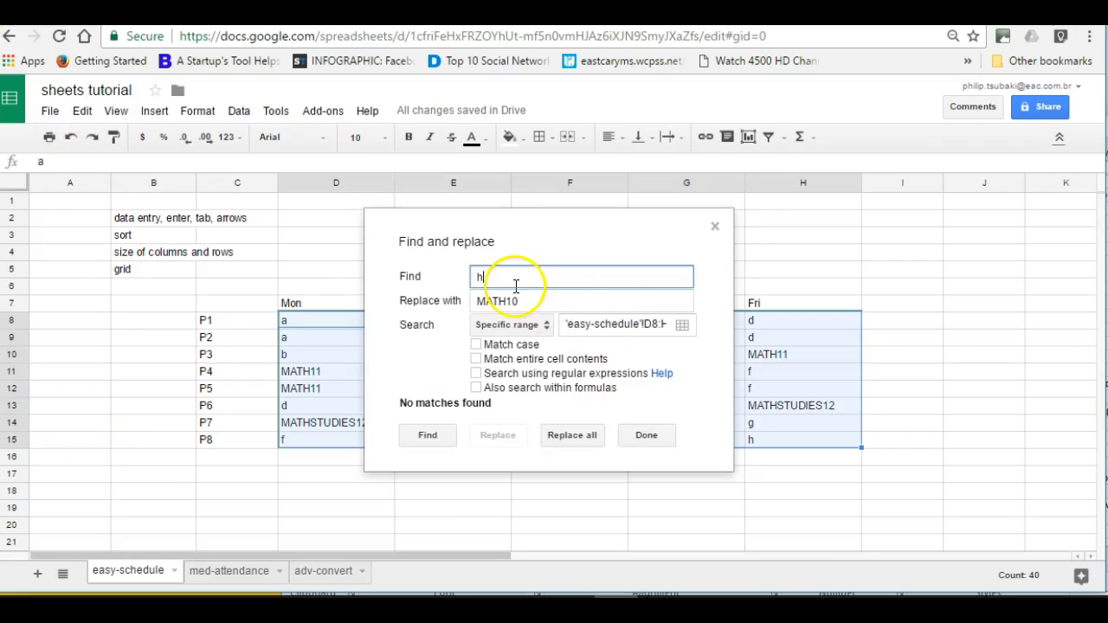
left_click(477, 344)
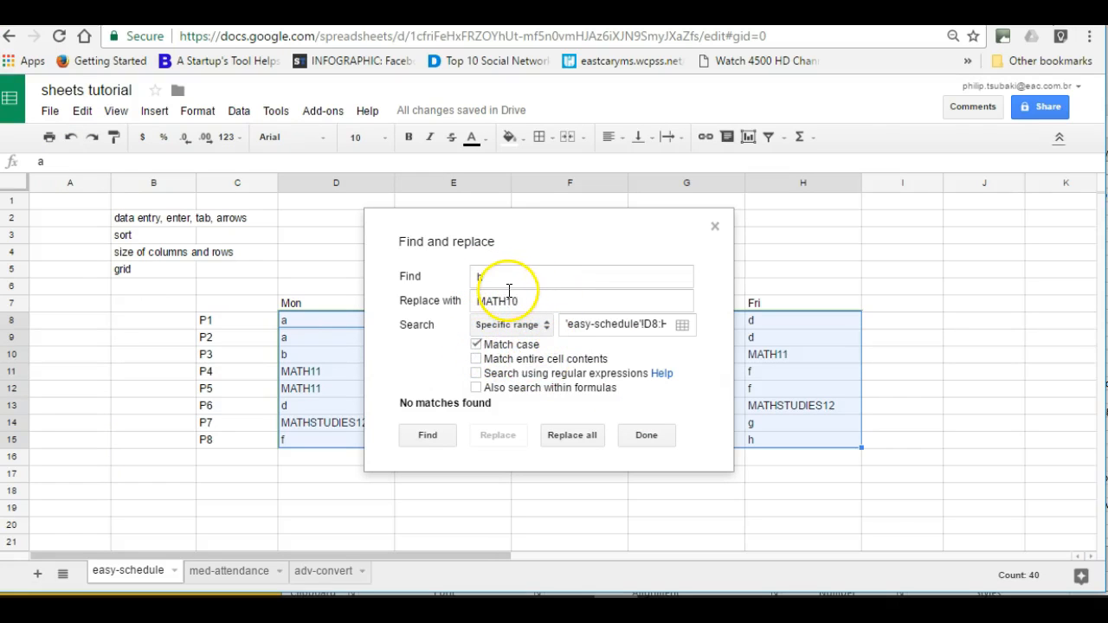
left_click(591, 437)
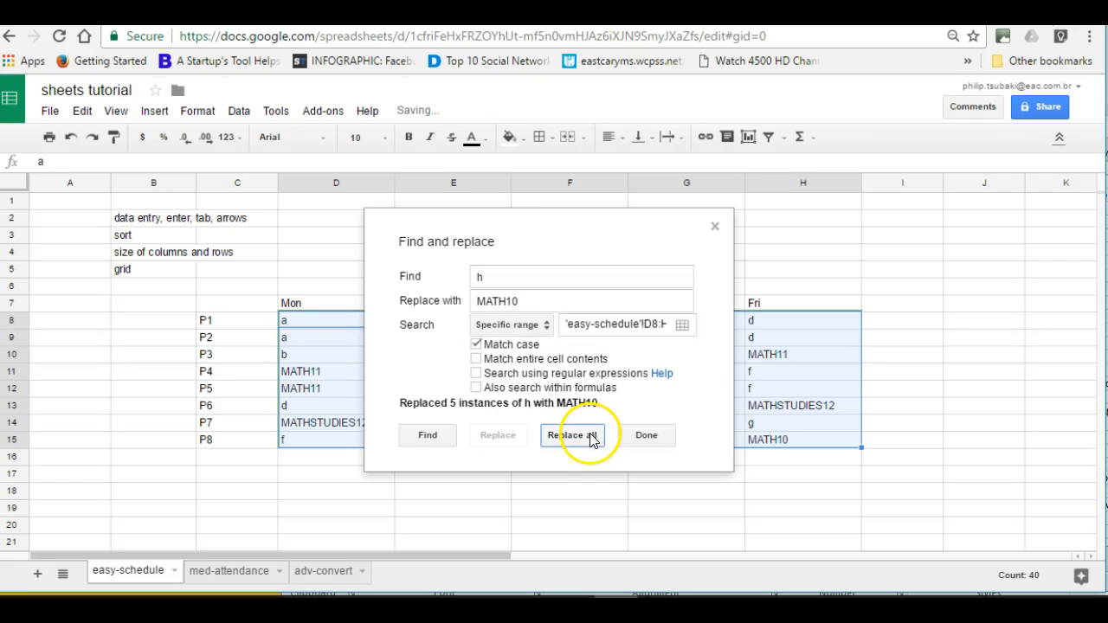
left_click(647, 439)
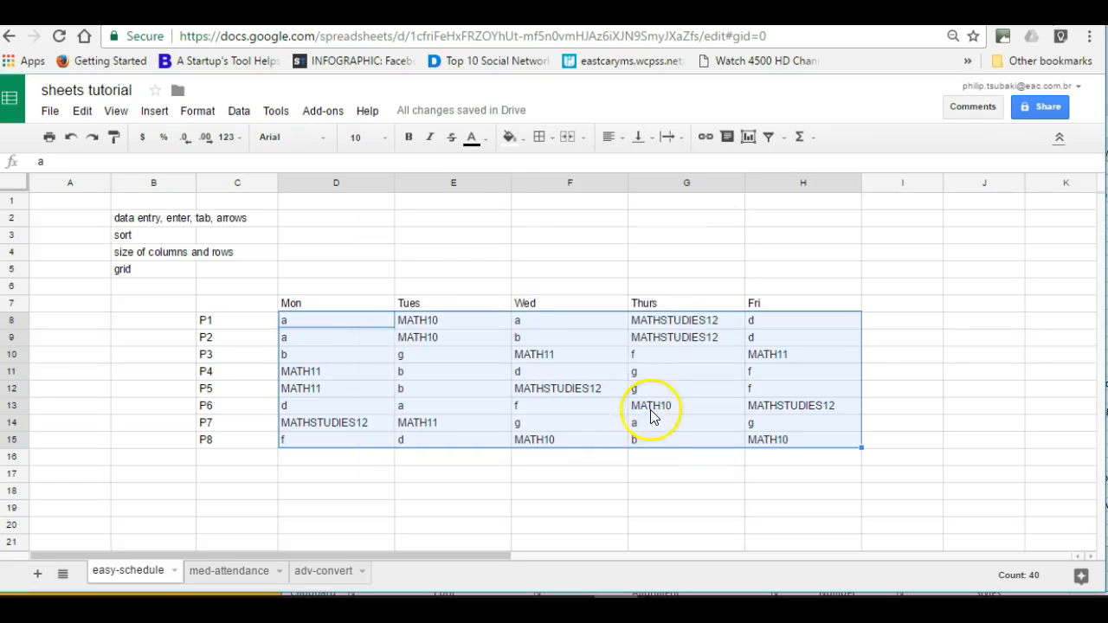
left_click(702, 389)
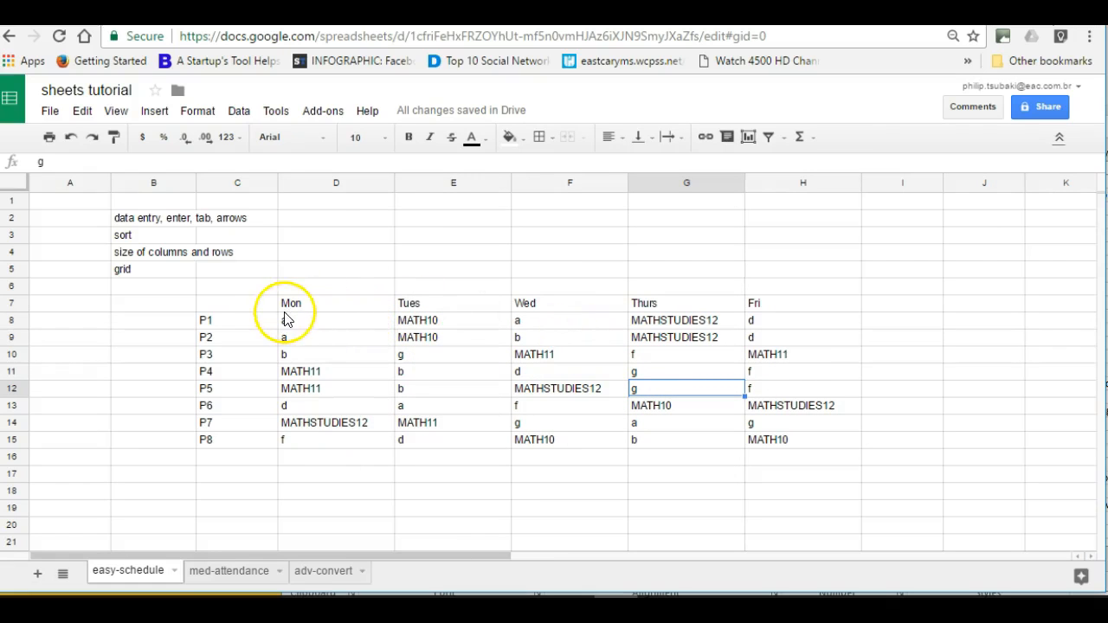
Apply all borders to the whole timetable C7:H15, including the weekday and period headings
left_click_drag(259, 309, 788, 441)
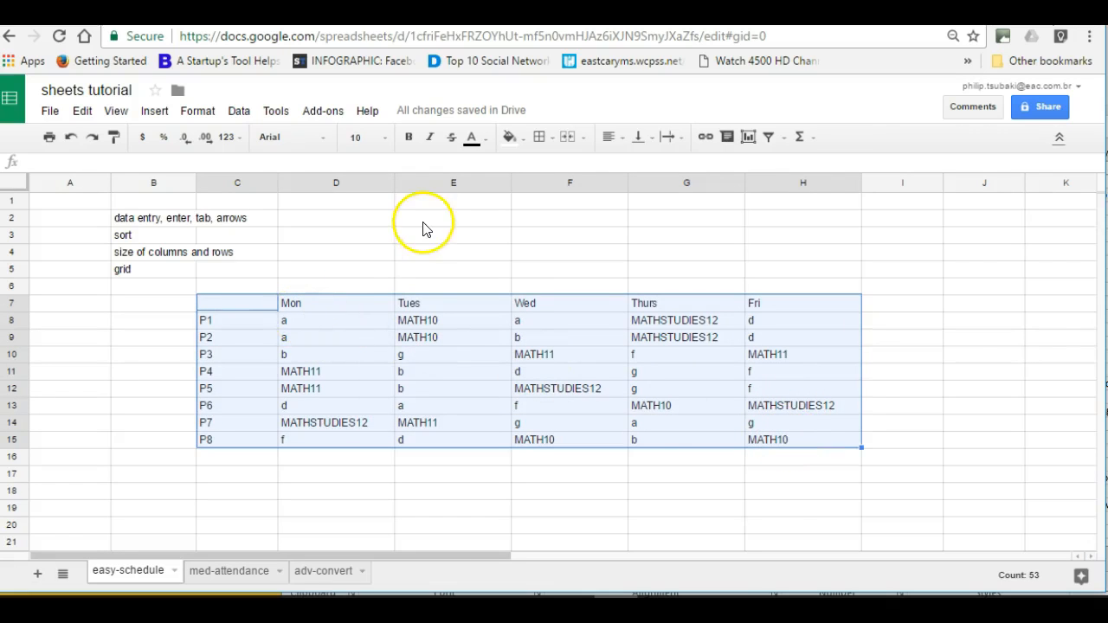
left_click(540, 146)
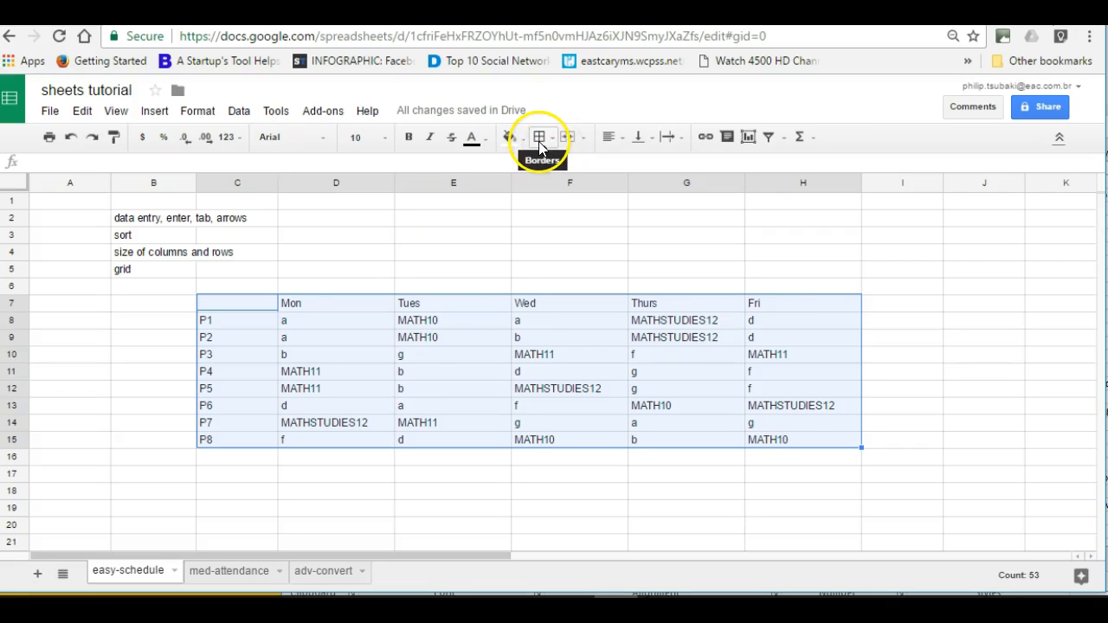
left_click(547, 145)
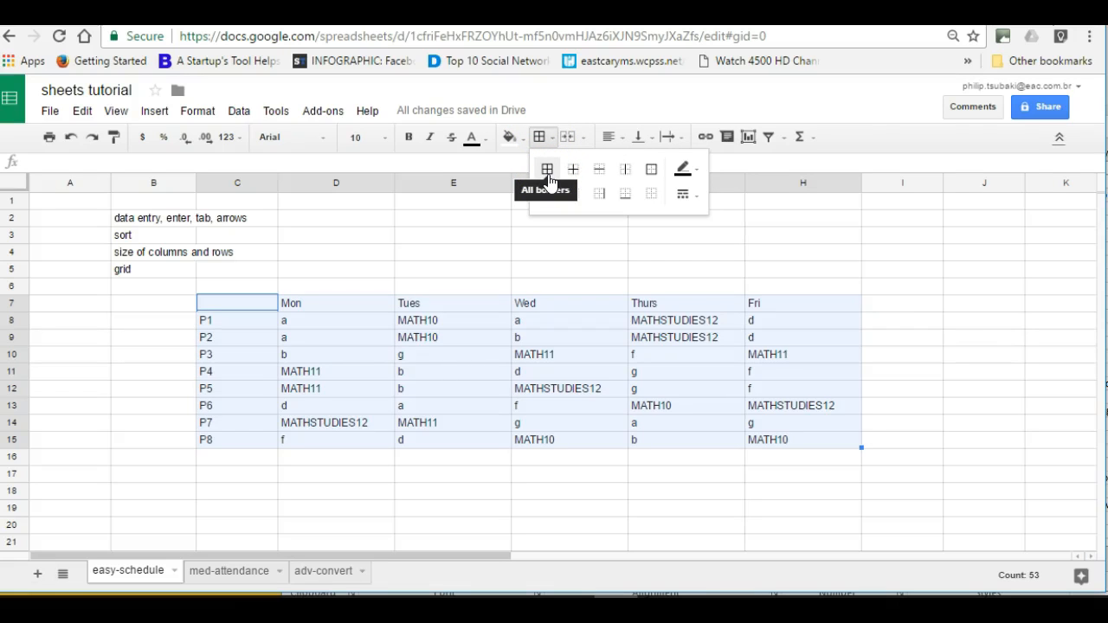
left_click(547, 170)
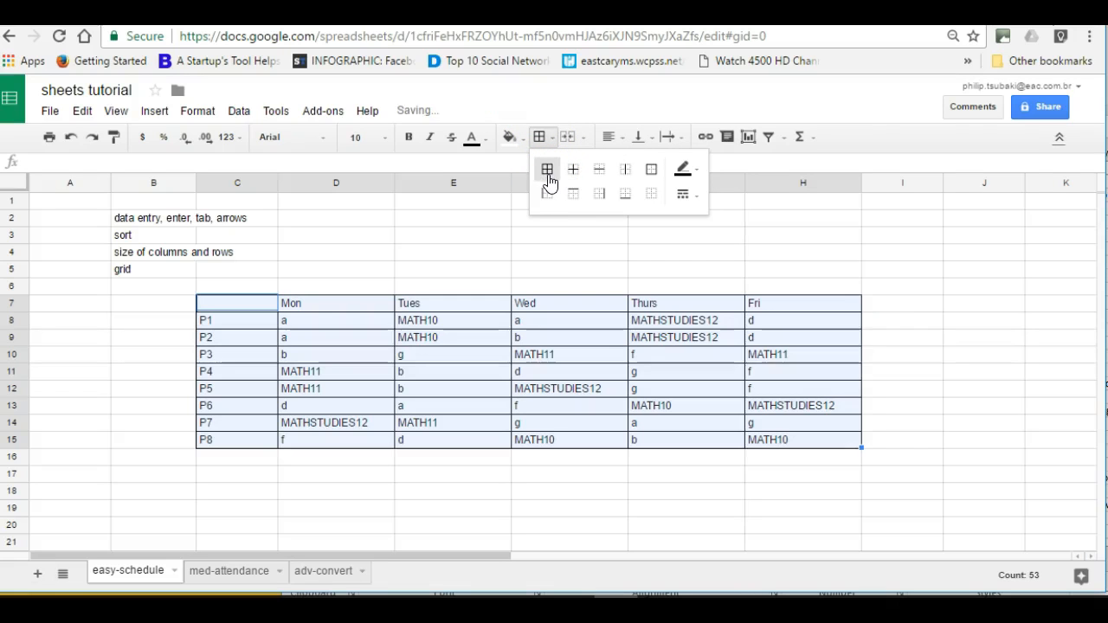
left_click(611, 356)
left_click(686, 252)
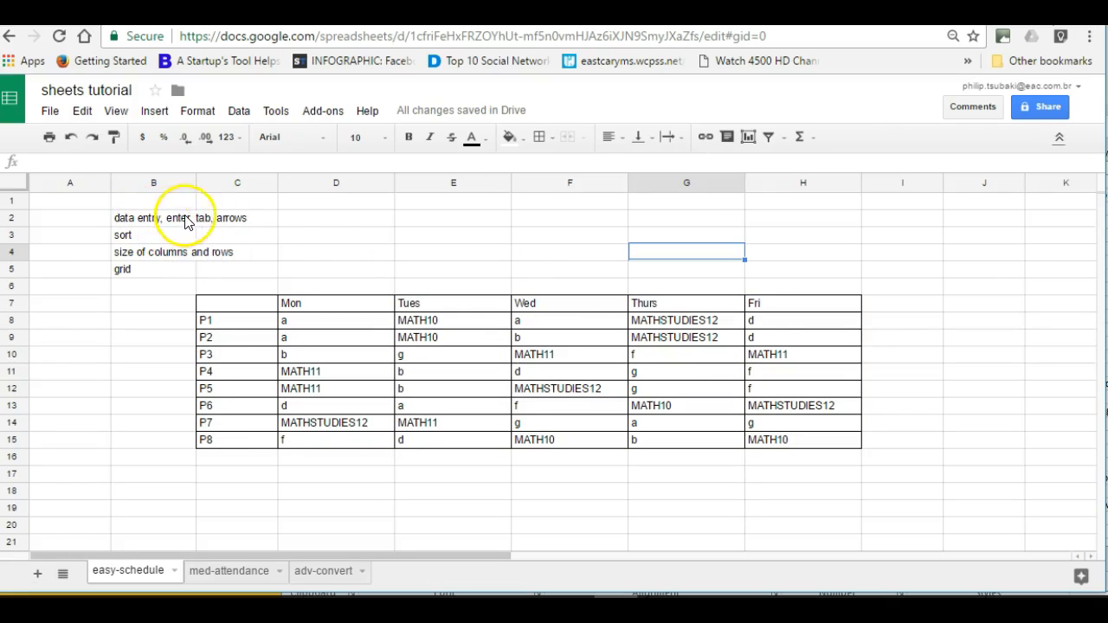
Enter the numbers 1 to 5 down column C below the timetable, in cells C18 to C22
scroll(268, 384, "down", 1)
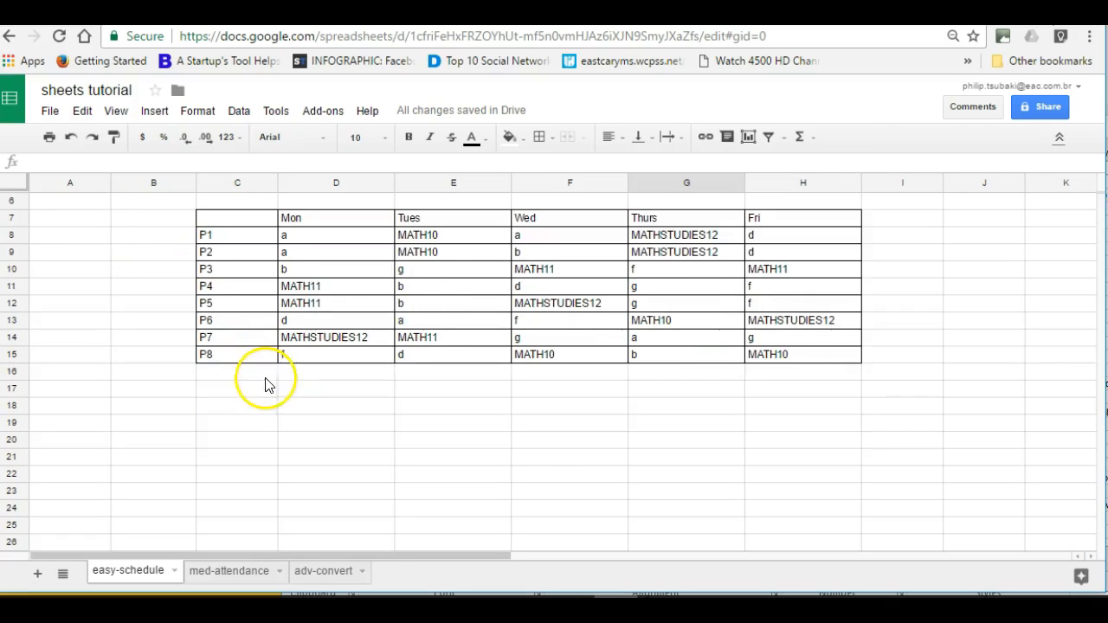
left_click(248, 405)
left_click(245, 422)
left_click(249, 407)
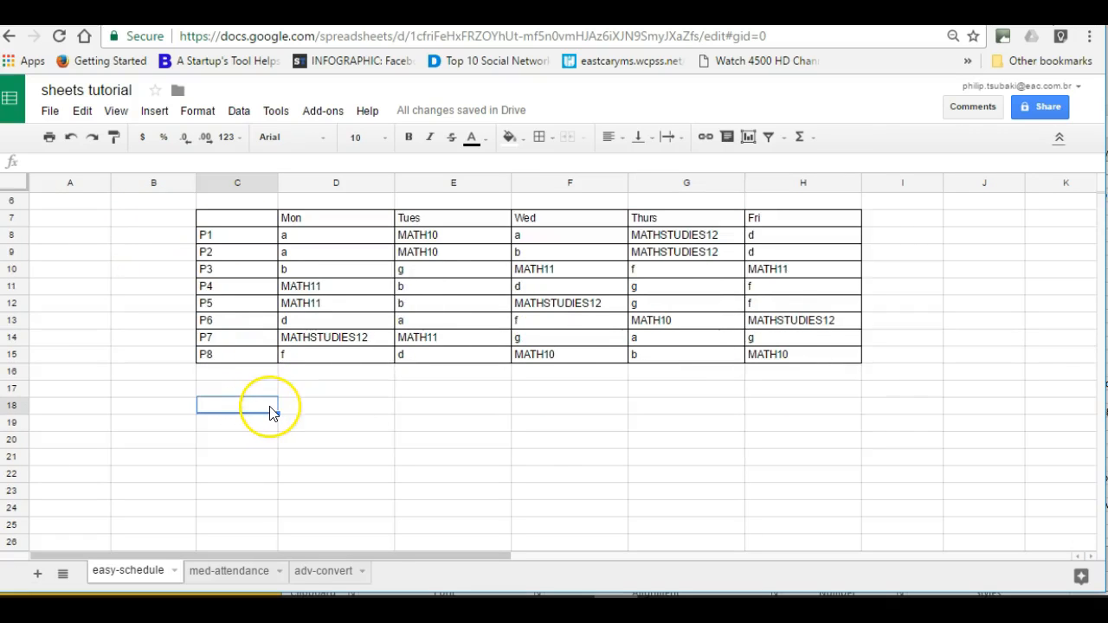
key("Down")
key("Down")
key("Down")
key("Up")
key("Up")
key("Up")
type("1")
key("Return")
type("2")
key("Return")
type("3")
key("Return")
type("4")
key("Return")
type("5")
key("Return")
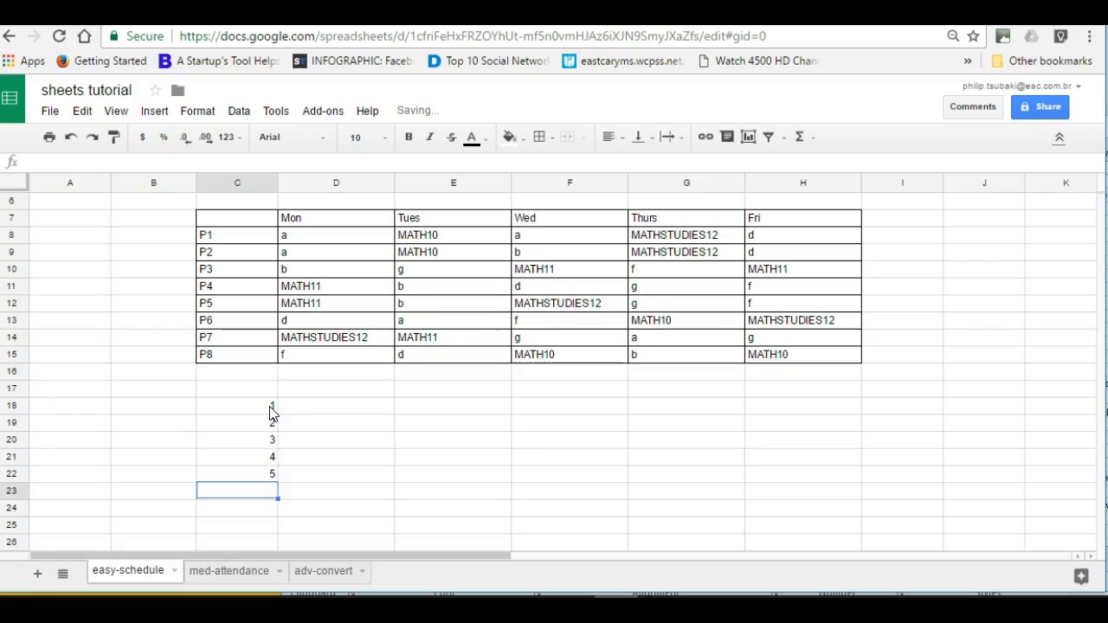
key("Up")
key("Up")
key("Up")
key("Up")
key("Up")
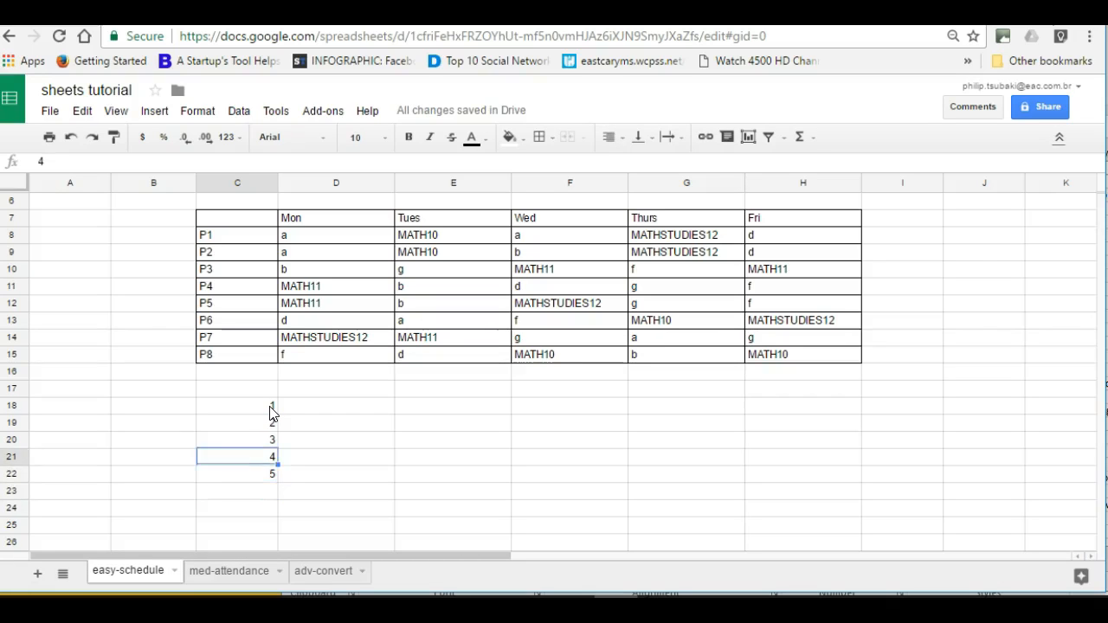
key("Down")
key("Down")
key("Down")
key("Down")
key("Up")
key("Up")
key("Up")
key("Up")
Enter the numbers 1, 2 and 3 across row 18 in cells D18 to F18
key("Right")
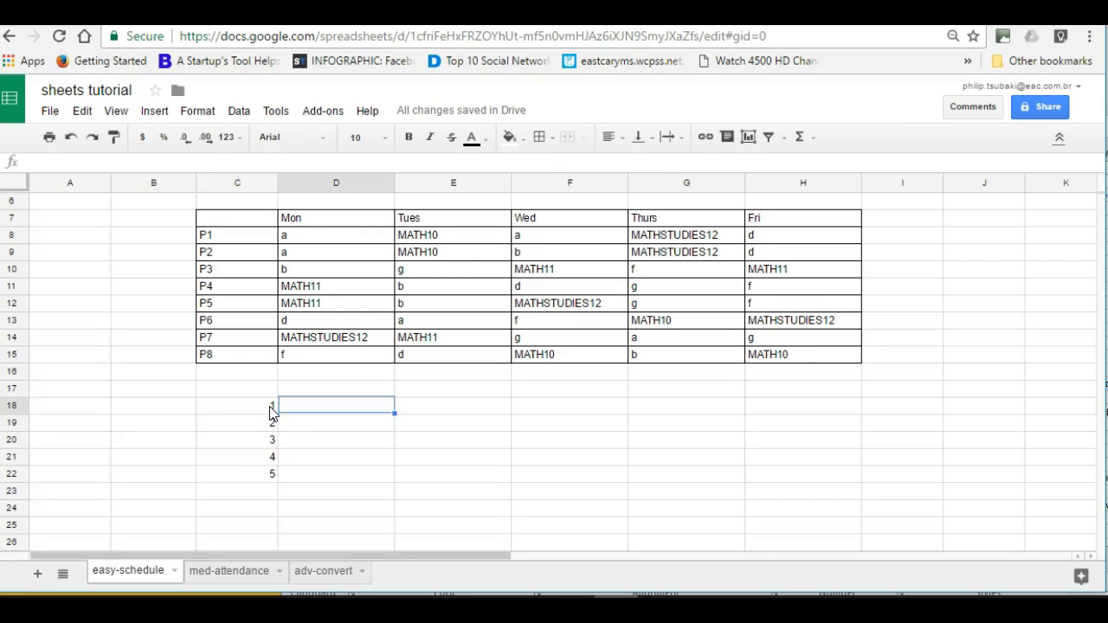
key("Right")
key("Right")
key("Right")
key("Left")
key("Left")
key("Left")
type("1")
key("Right")
type("2")
key("Right")
type("3")
key("Right")
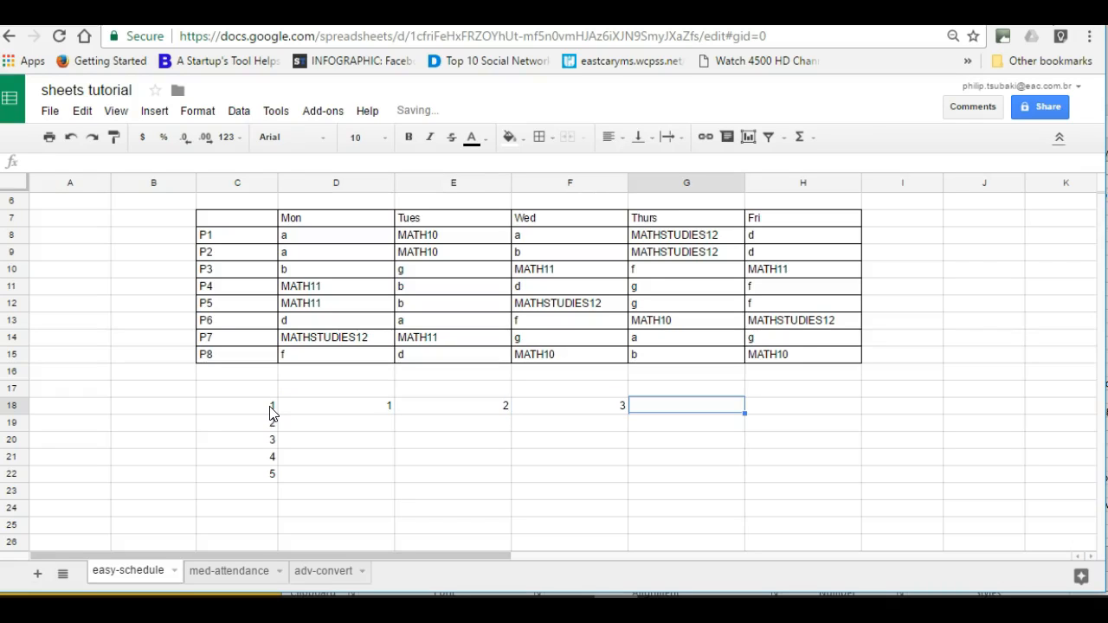
Enter the numbers 1 to 4 around a two-by-two block below the timetable: 1 in E21, 2 in F21, 3 in F20 and 4 in E20
left_click(329, 426)
left_click(470, 452)
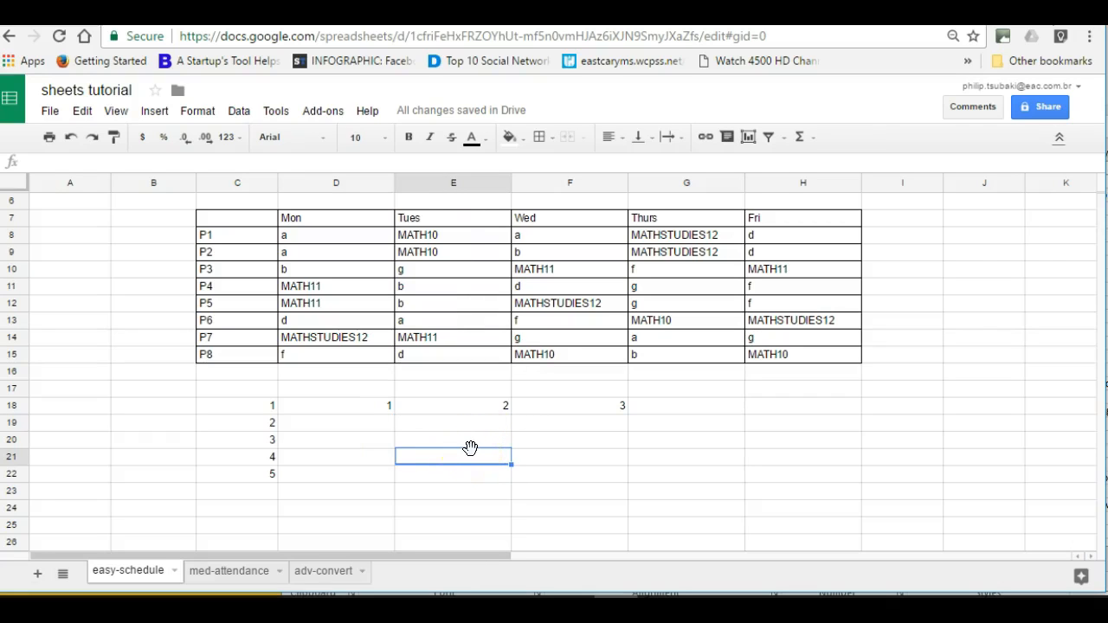
type("1")
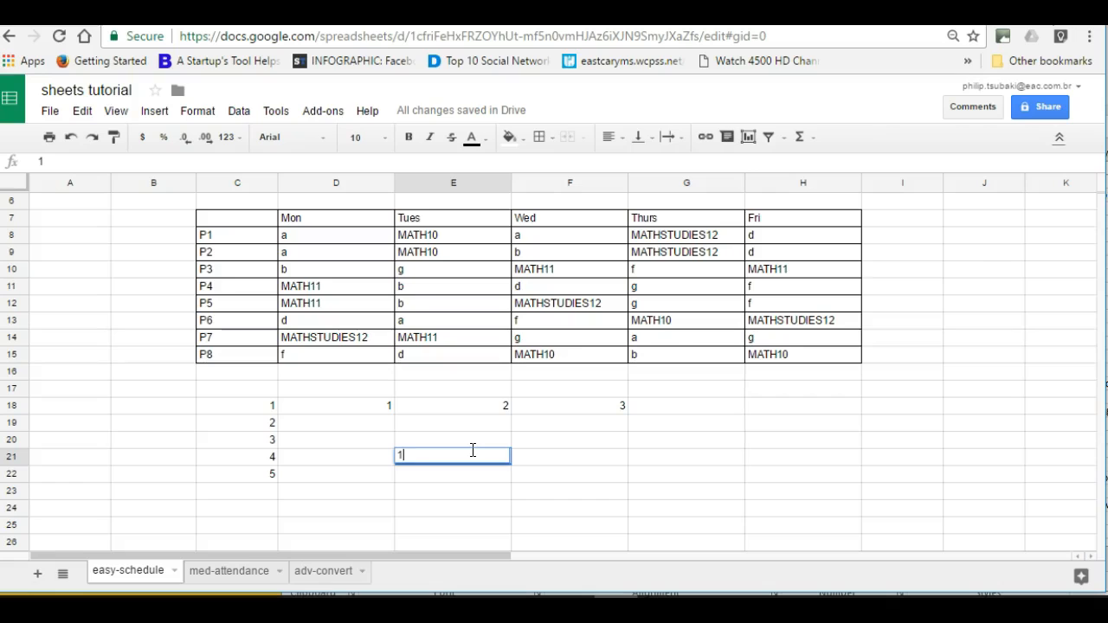
key("Tab")
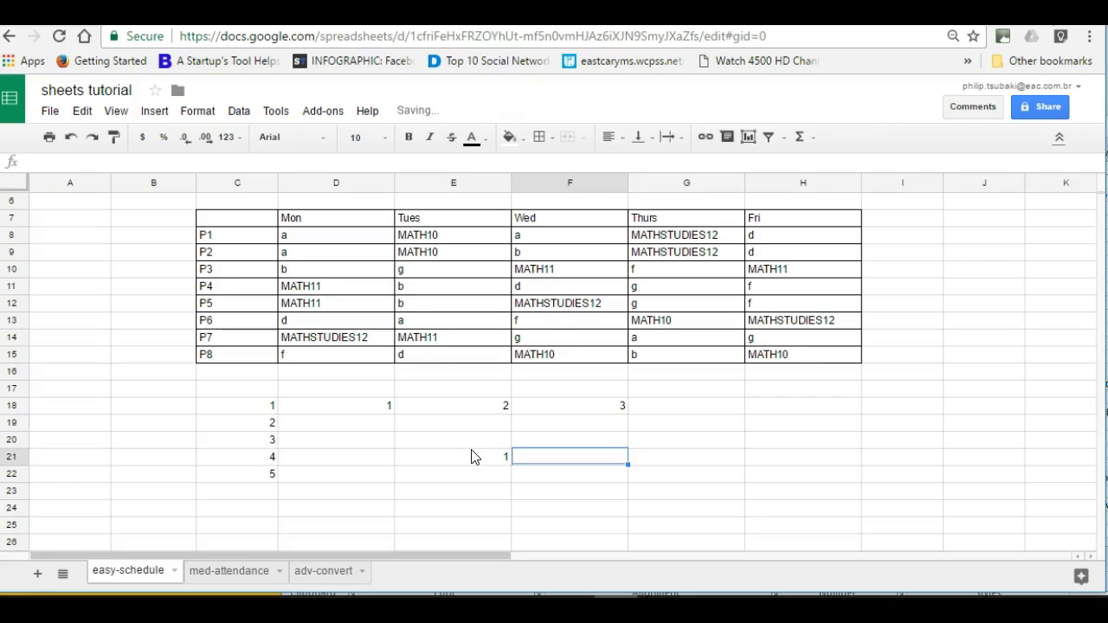
type("2")
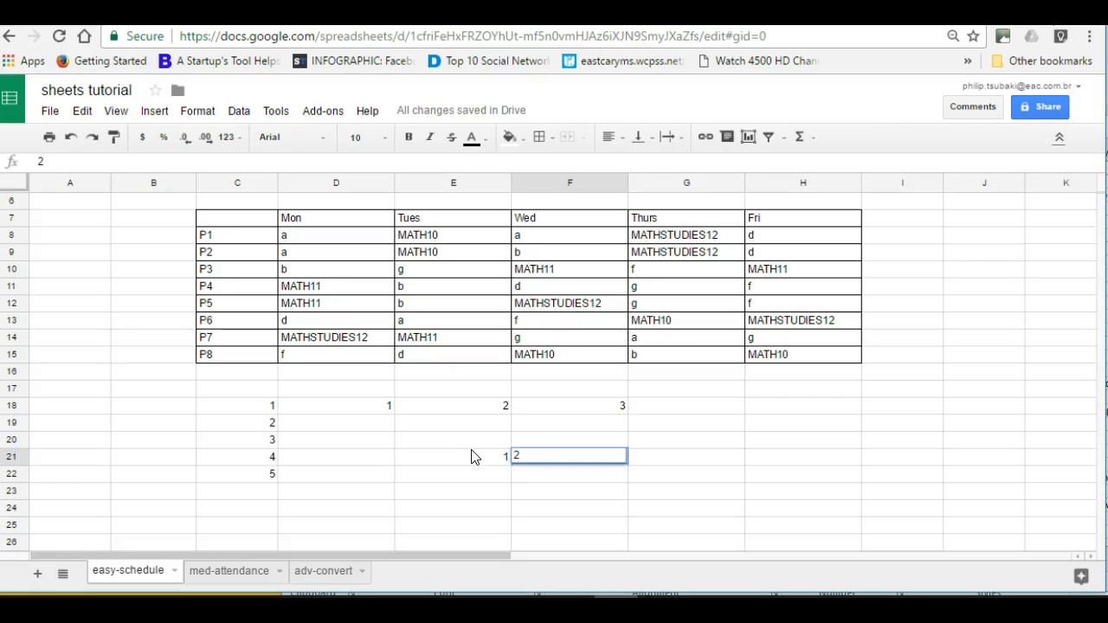
key("Up")
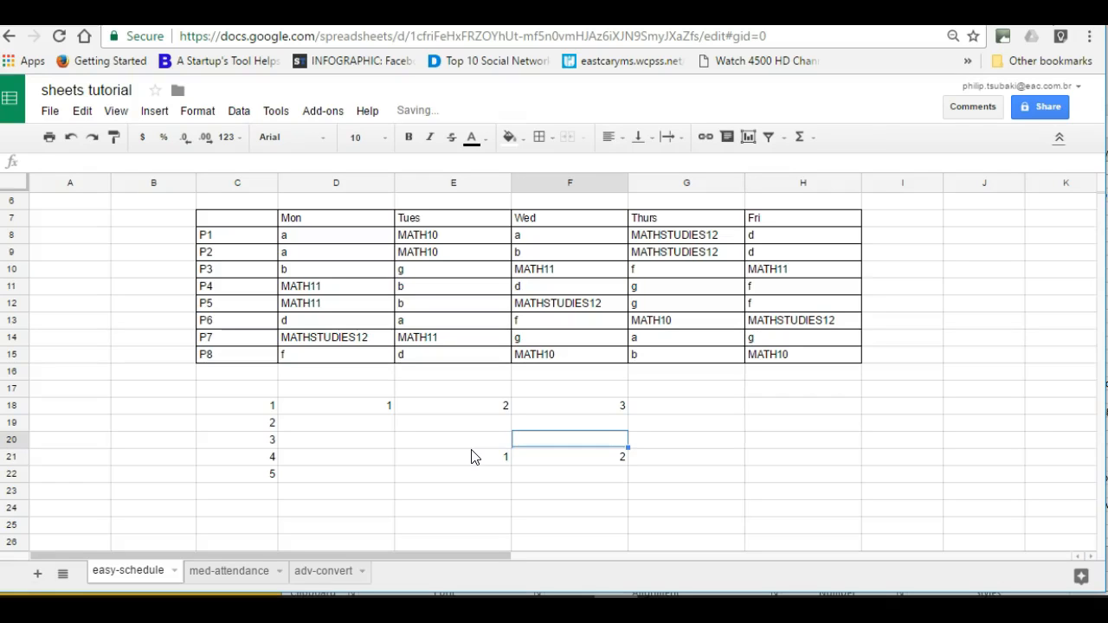
type("3")
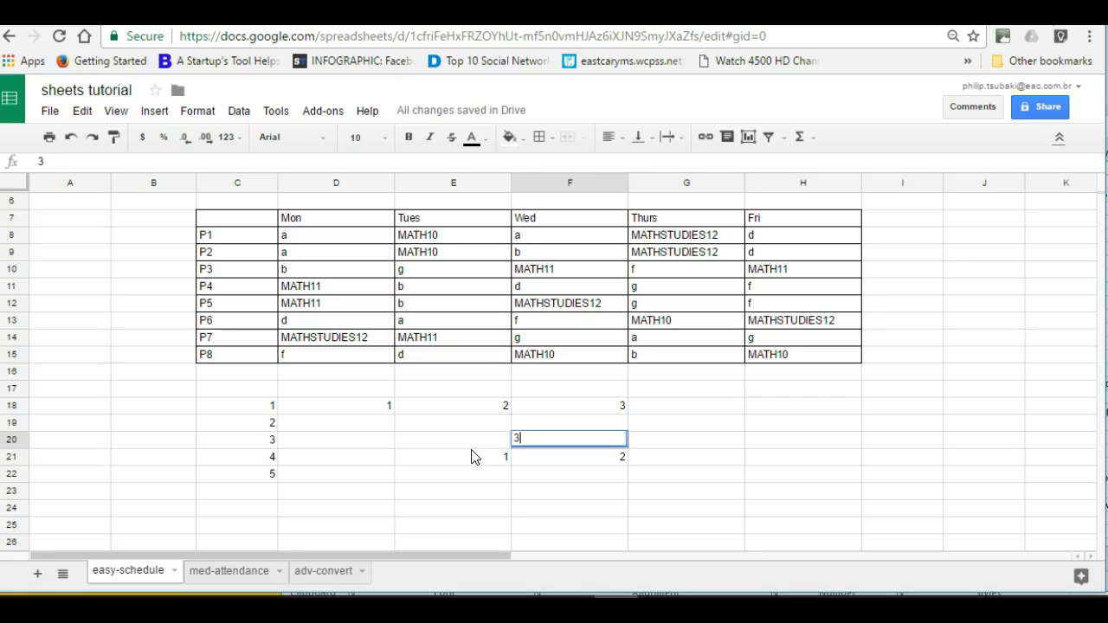
key("Left")
type("4")
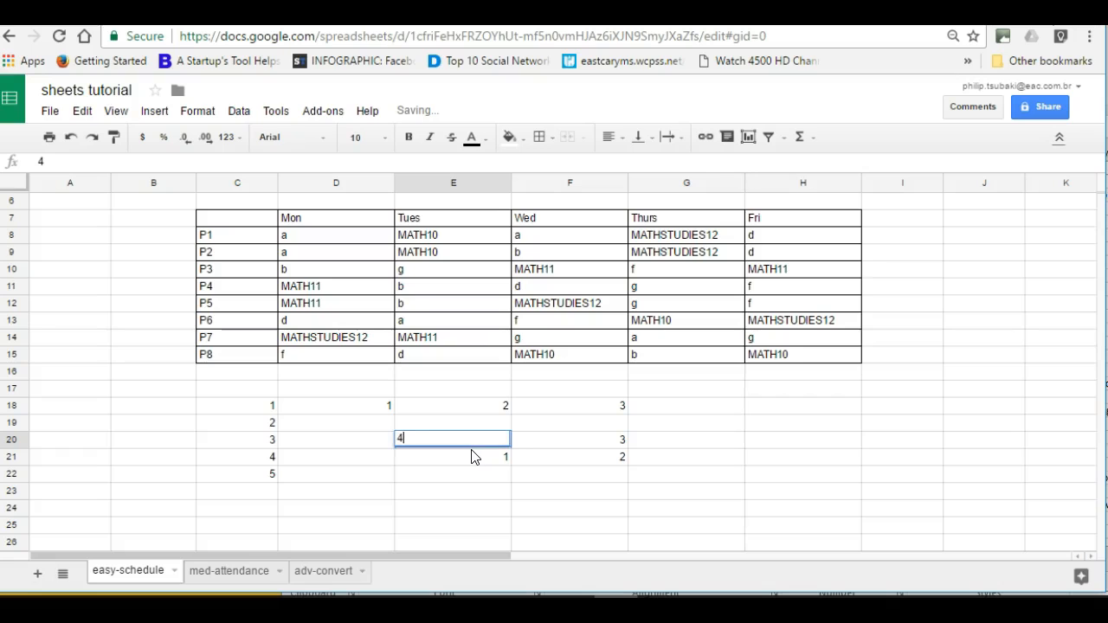
key("Return")
left_click(526, 472)
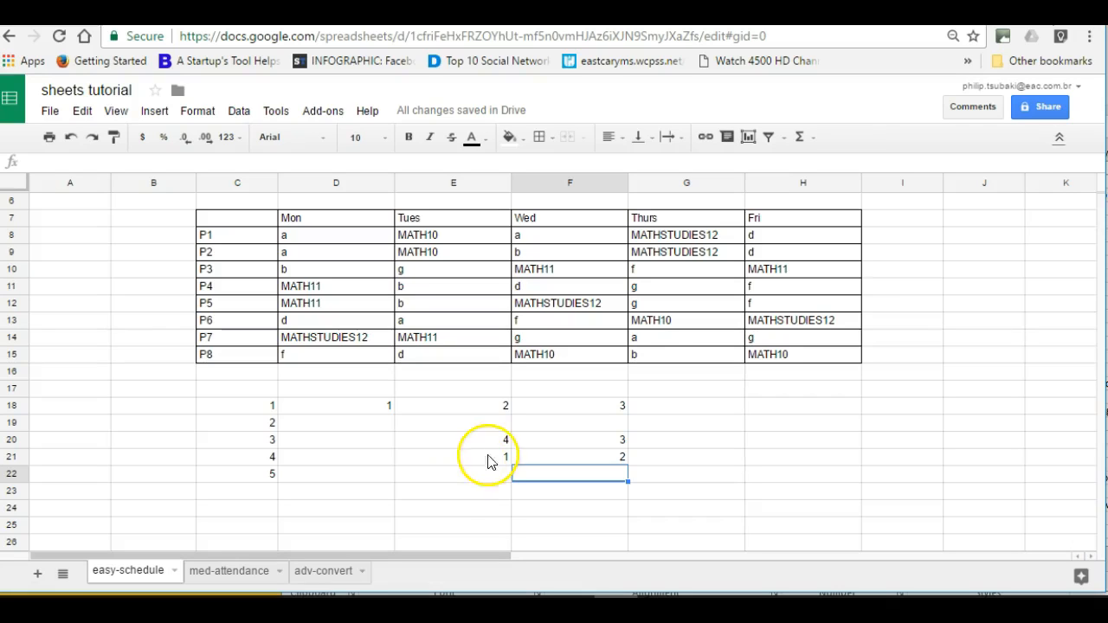
scroll(475, 409, "up", 1)
scroll(475, 409, "up", 2)
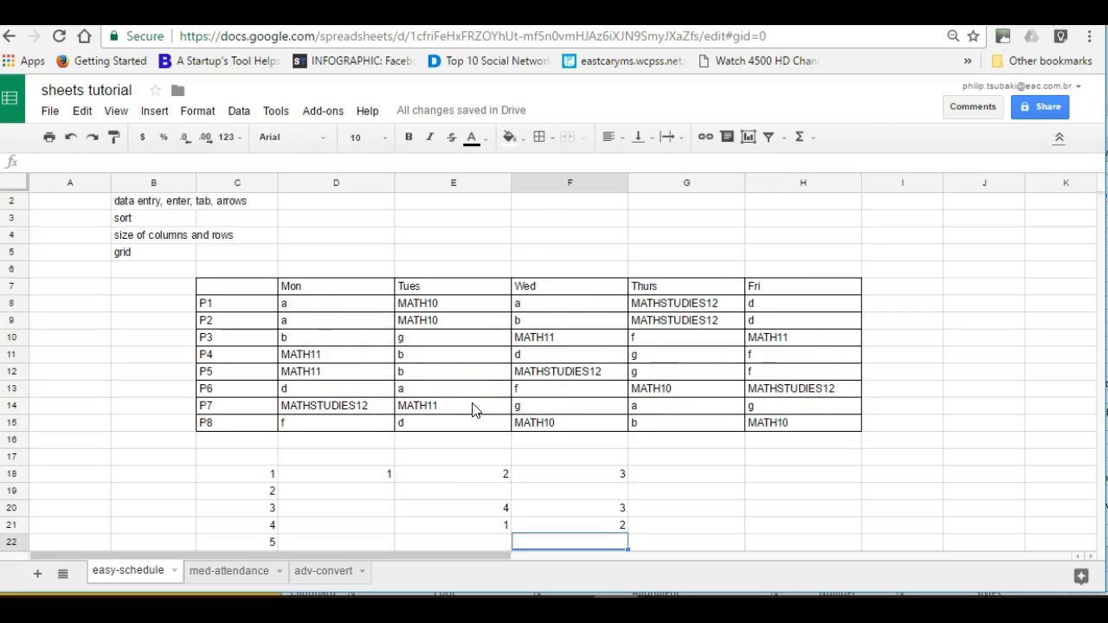